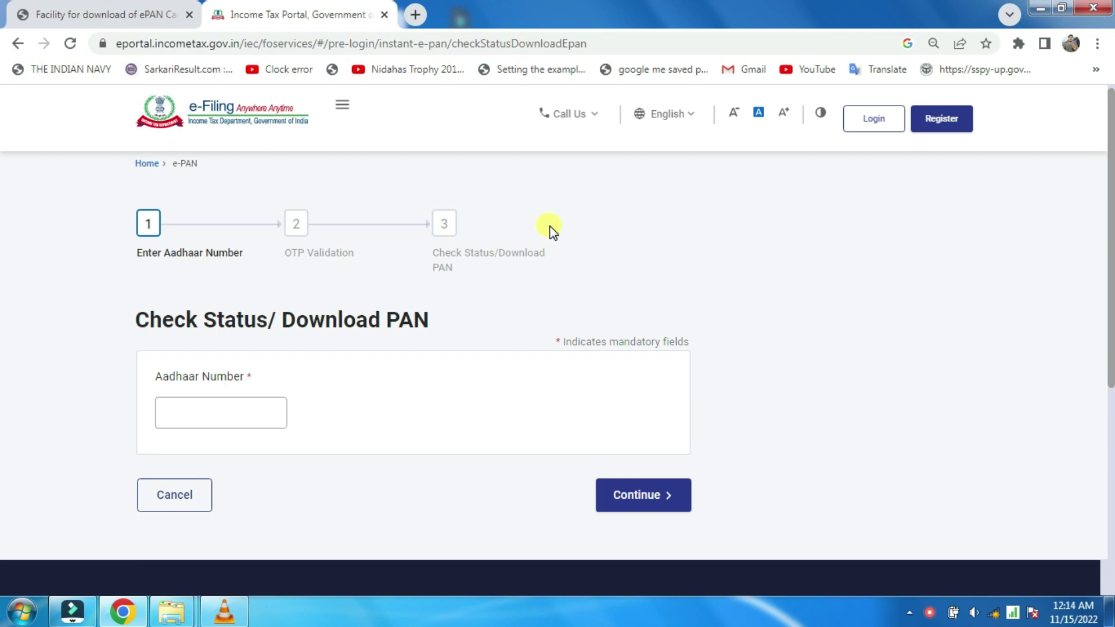
# Step: Enter the Aadhaar number on the Check Status/Download PAN page and continue to OTP validation
pyautogui.scroll(-2, 566, 241)
pyautogui.scroll(2, 570, 241)
pyautogui.click(214, 413)
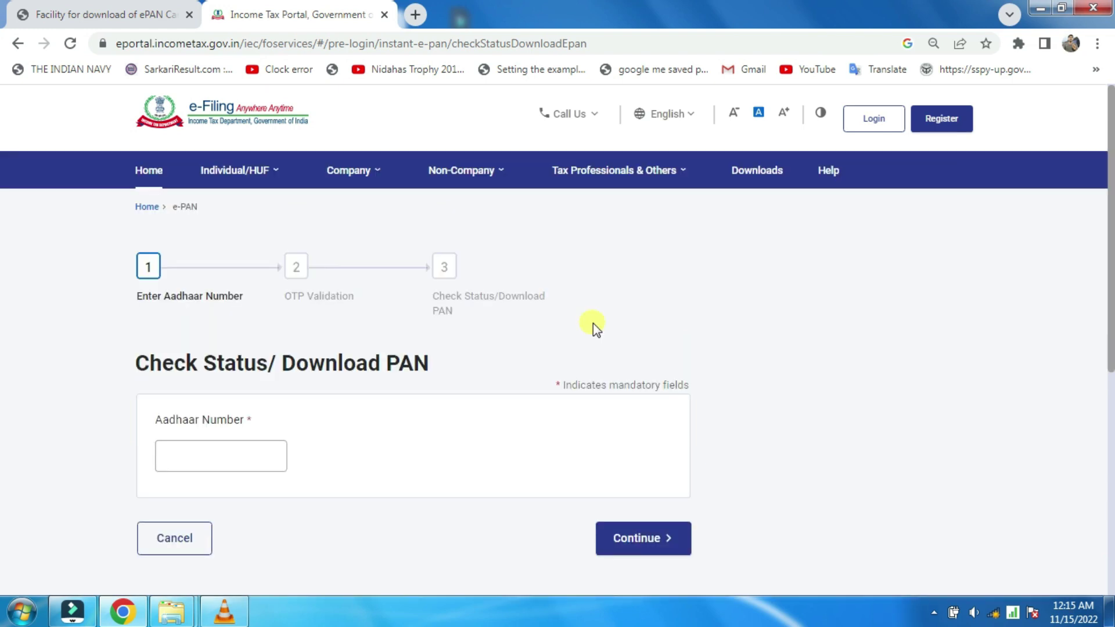
pyautogui.click(215, 453)
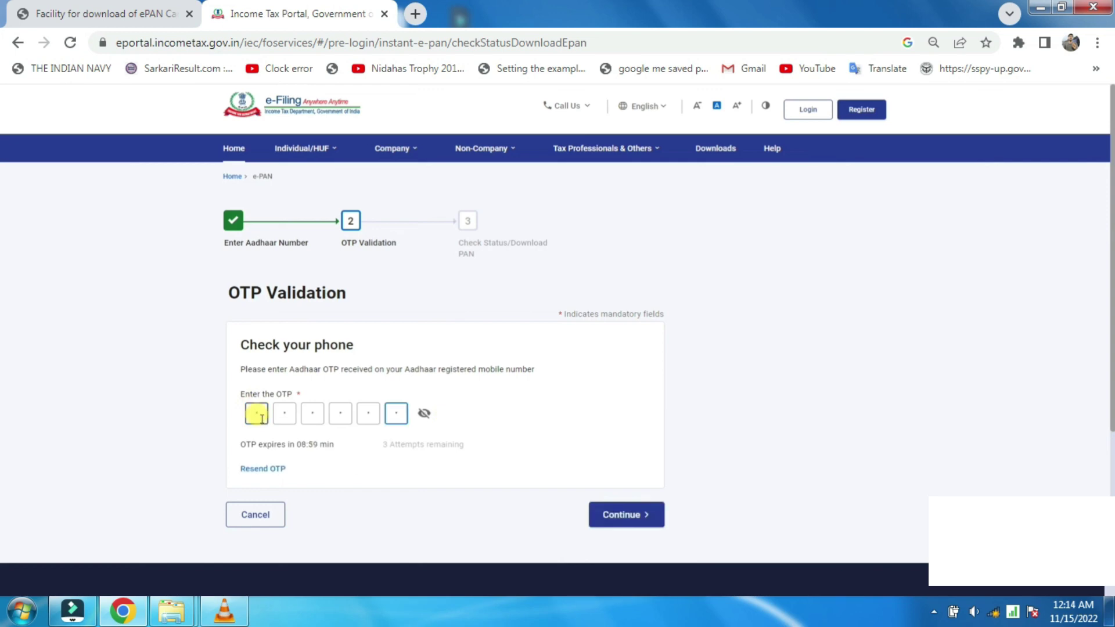
# Step: Submit the Aadhaar OTP and download the e-PAN, highlighting the DDMMYYYY password format in the note
pyautogui.click(641, 518)
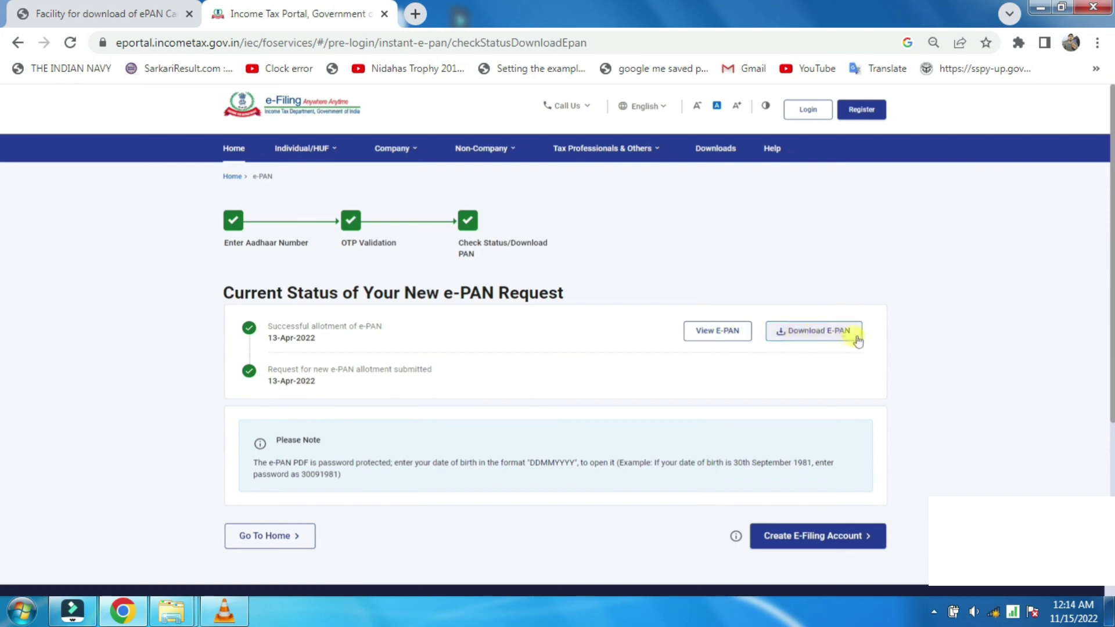
pyautogui.click(831, 340)
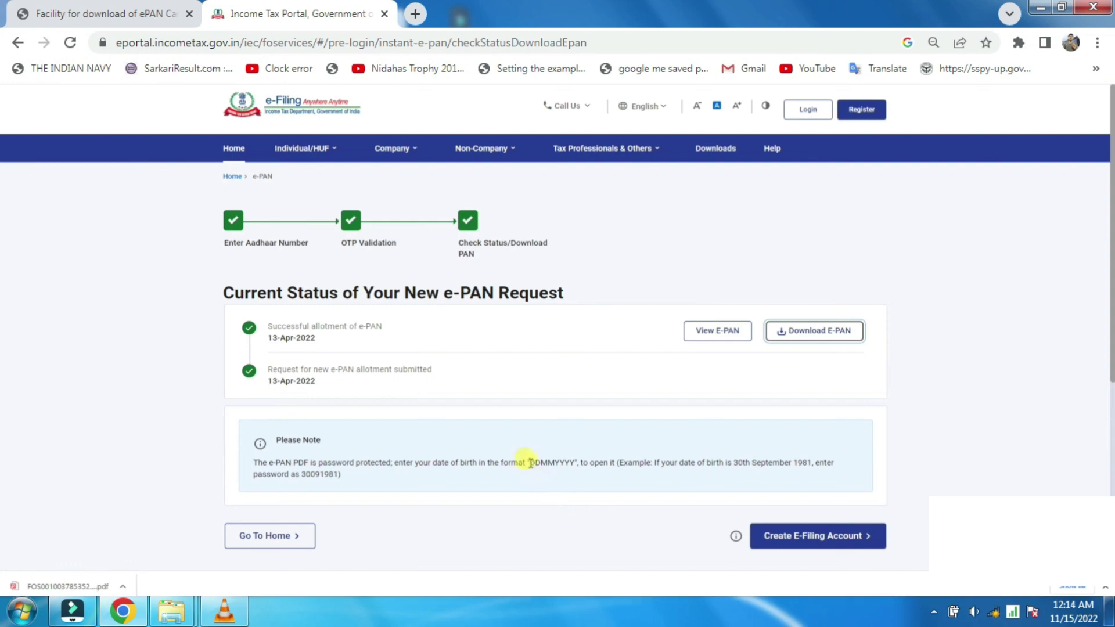
pyautogui.moveTo(530, 463); pyautogui.dragTo(591, 462)
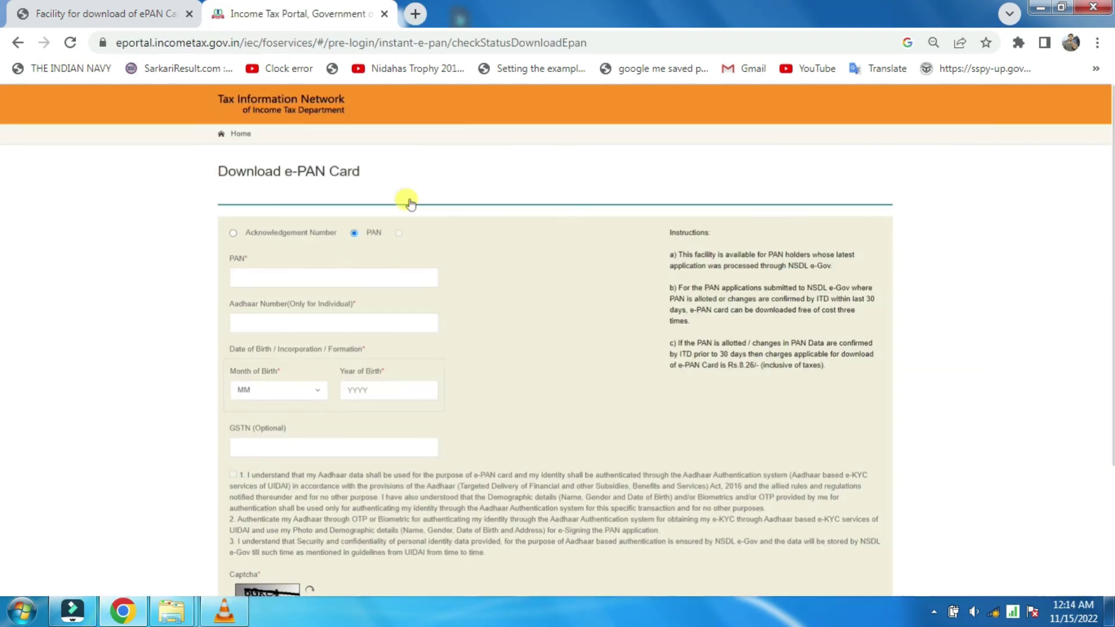
# Step: Go through the PAN and Aadhaar number fields of the Tax Information Network's Download e-PAN Card form
pyautogui.click(71, 42)
pyautogui.moveTo(221, 176); pyautogui.dragTo(385, 186)
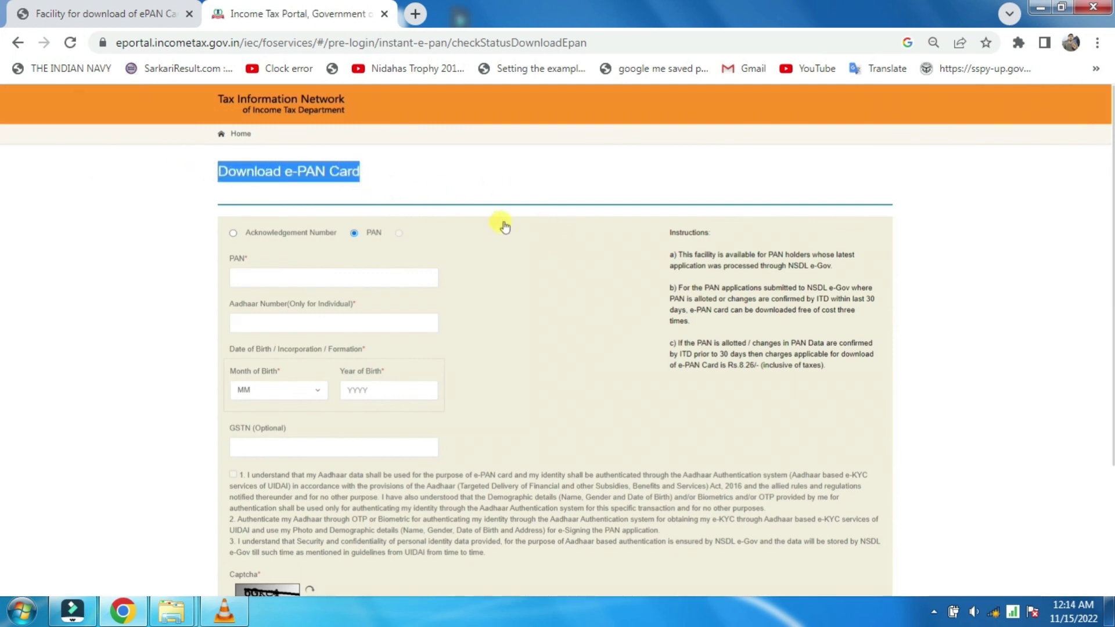
pyautogui.scroll(-1, 500, 226)
pyautogui.moveTo(250, 185); pyautogui.dragTo(229, 187)
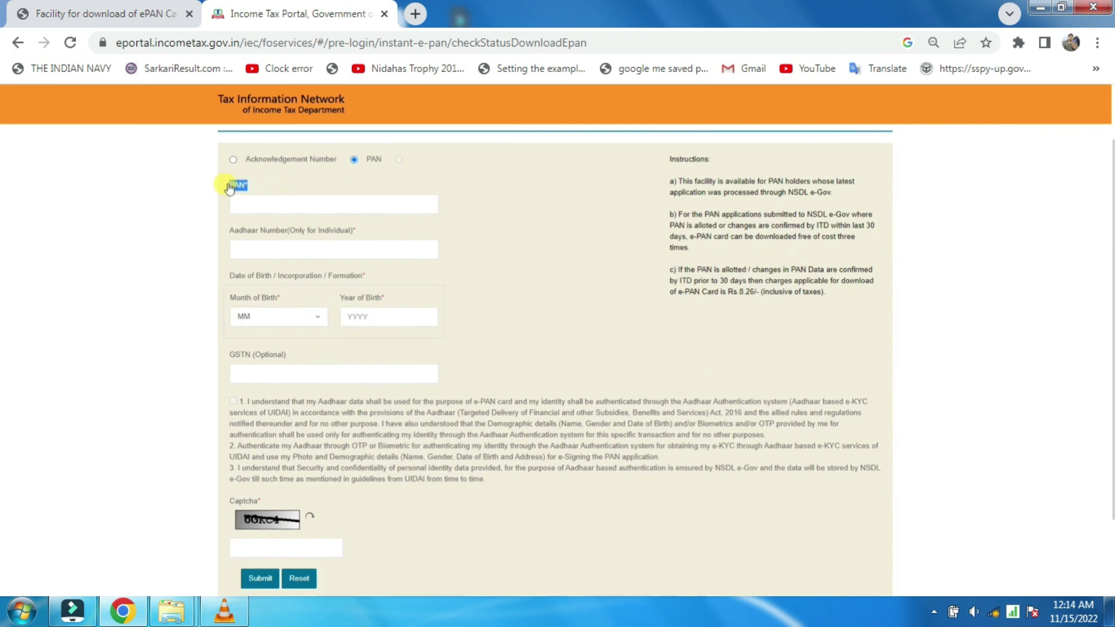
pyautogui.click(244, 206)
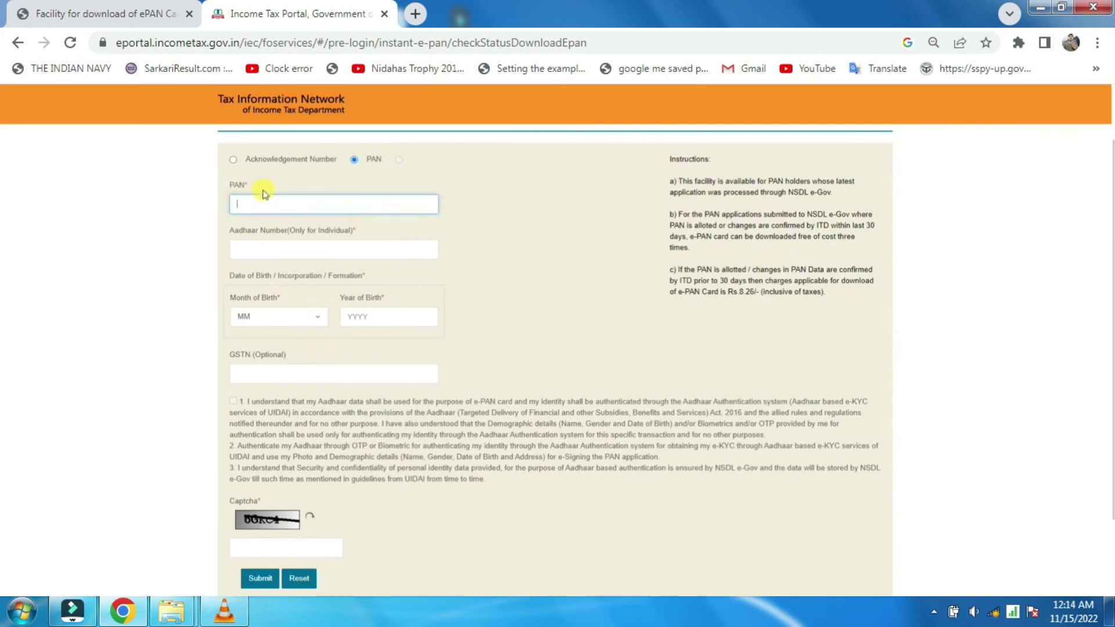
pyautogui.moveTo(230, 231); pyautogui.dragTo(261, 247)
pyautogui.click(243, 249)
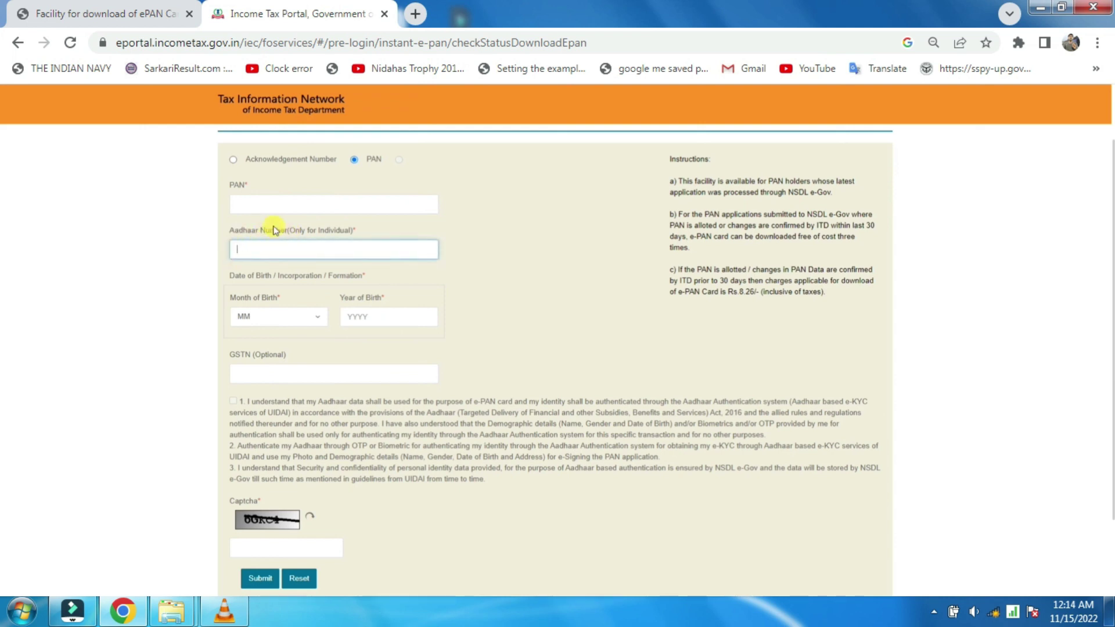
# Step: Choose the month of birth, place the cursor in the year of birth field and highlight the optional GSTN label
pyautogui.moveTo(231, 297); pyautogui.dragTo(284, 299)
pyautogui.click(259, 316)
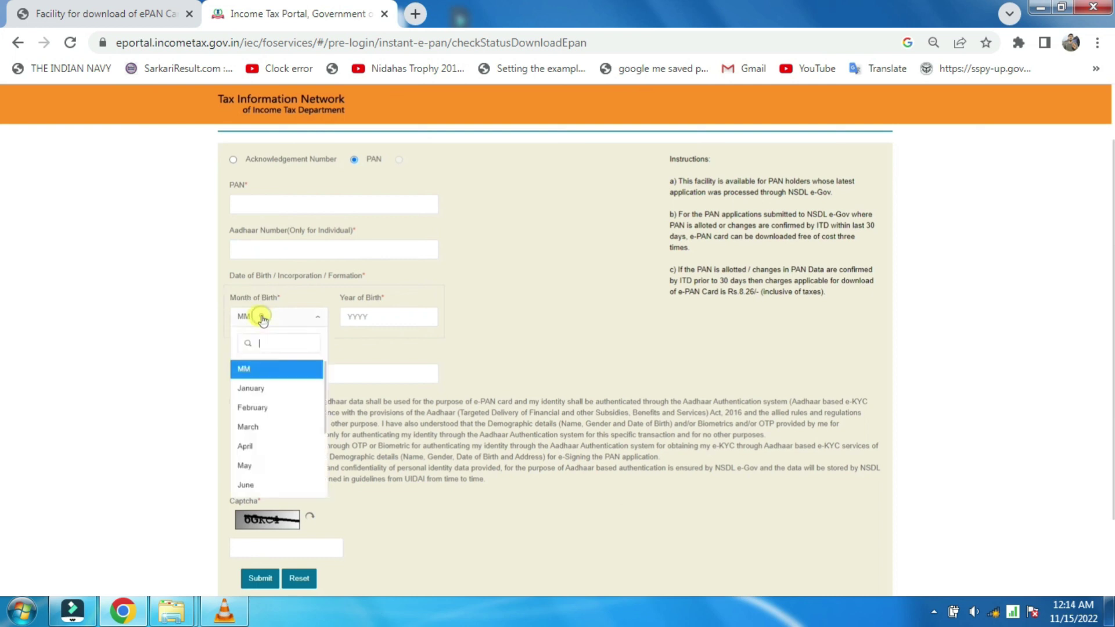
pyautogui.click(249, 446)
pyautogui.click(355, 317)
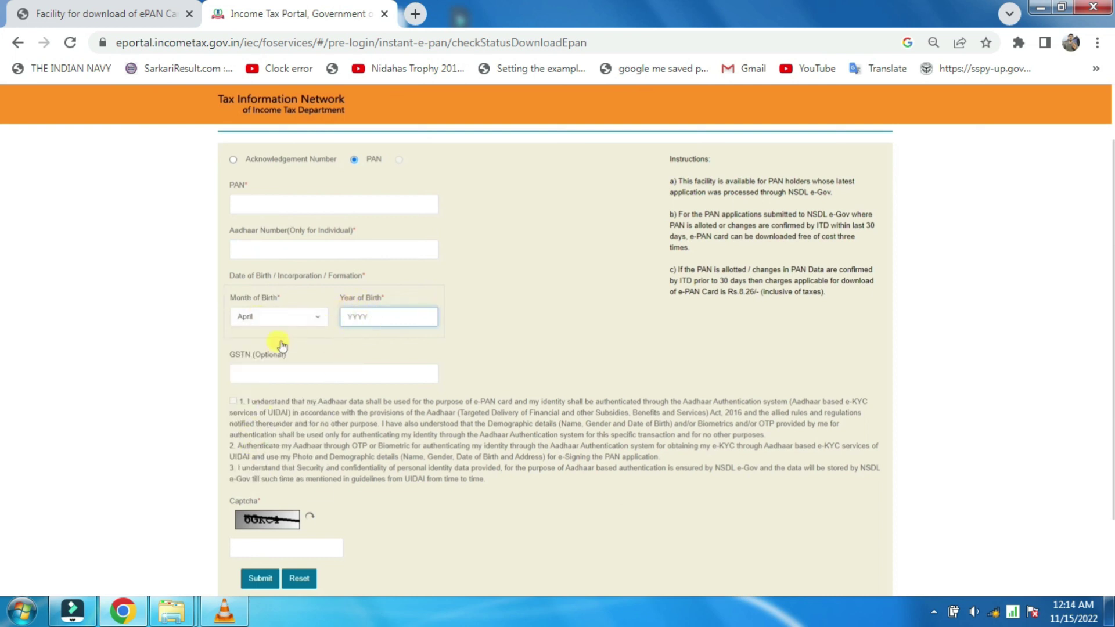
pyautogui.moveTo(233, 357); pyautogui.dragTo(286, 357)
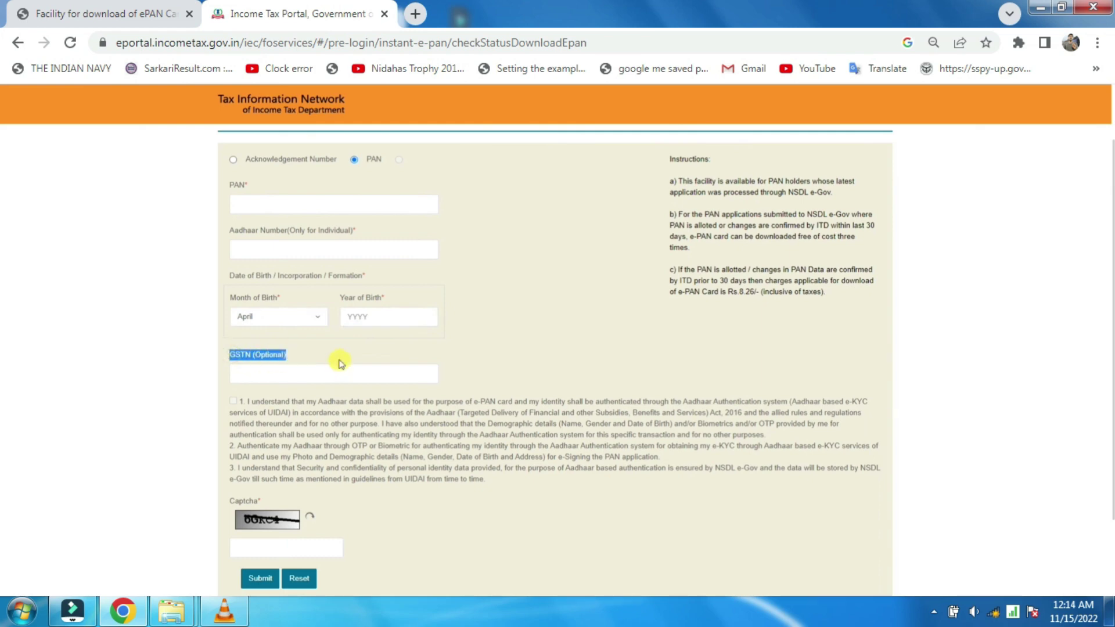
# Step: Accept the Aadhaar declaration, complete the captcha and submit the e-PAN request form
pyautogui.scroll(-1, 337, 358)
pyautogui.scroll(-2, 337, 358)
pyautogui.click(234, 294)
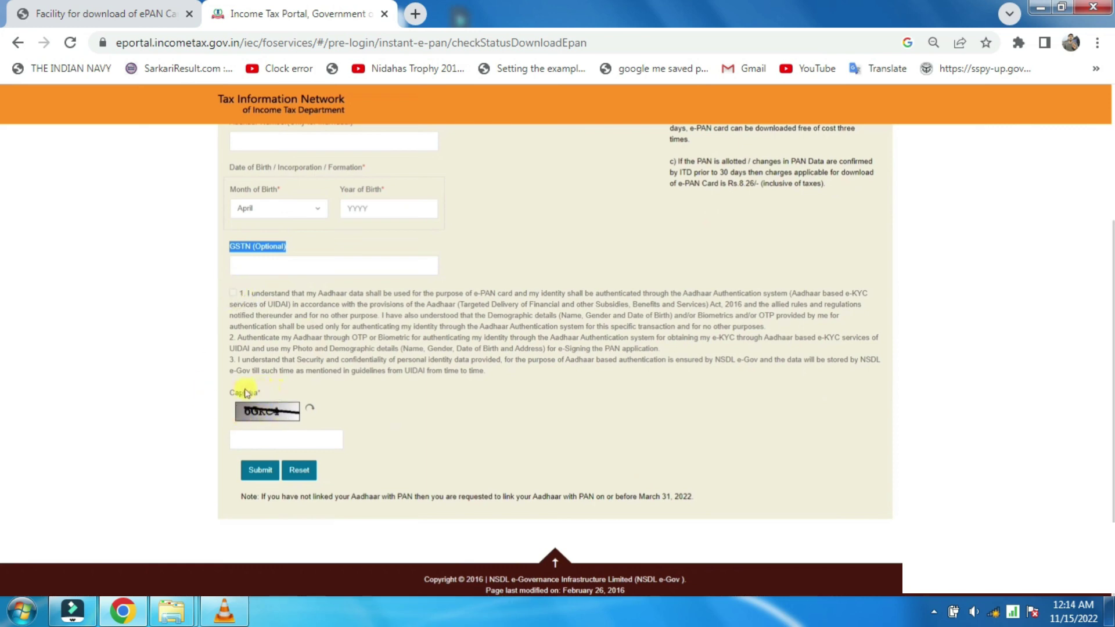
pyautogui.click(256, 437)
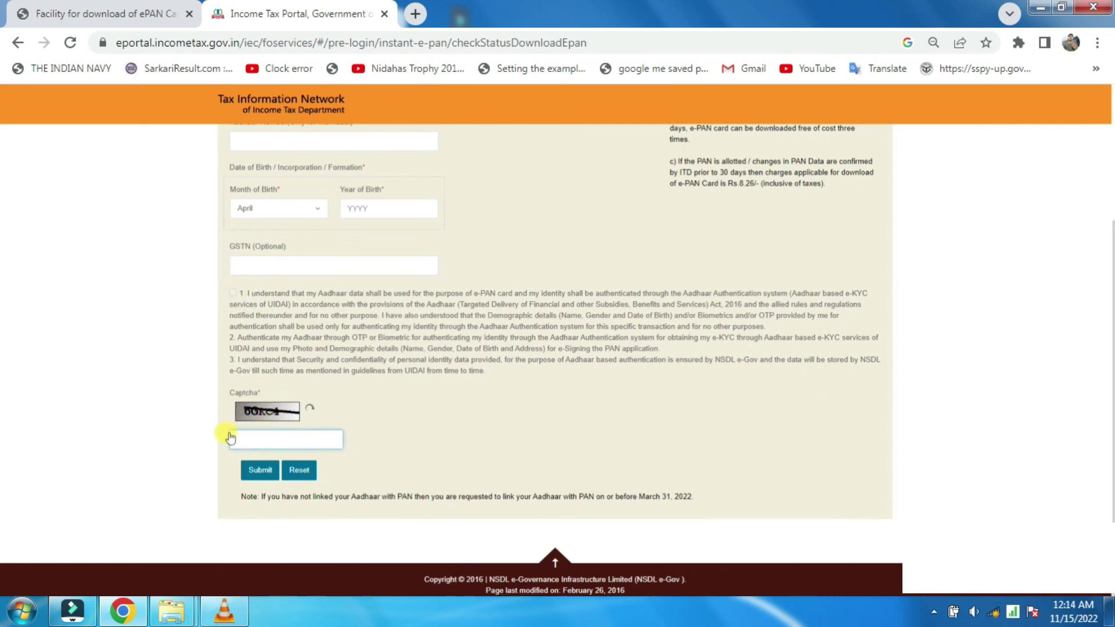
pyautogui.click(257, 482)
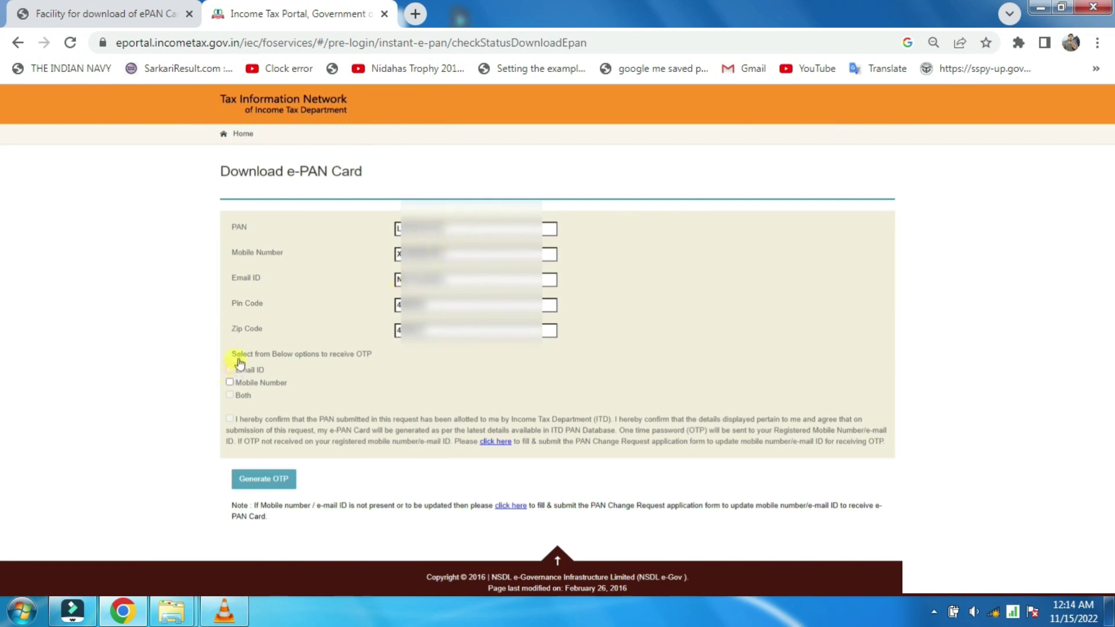
# Step: Choose Mobile Number for receiving the OTP, accept the PAN confirmation statement and generate the OTP
pyautogui.moveTo(241, 354); pyautogui.dragTo(374, 352)
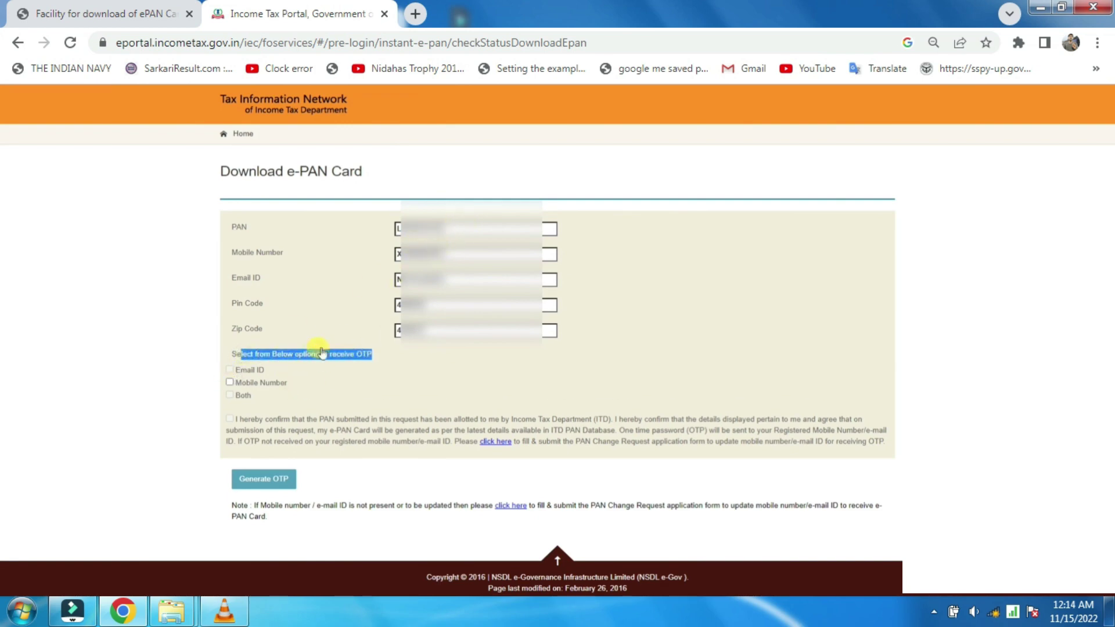
pyautogui.click(230, 382)
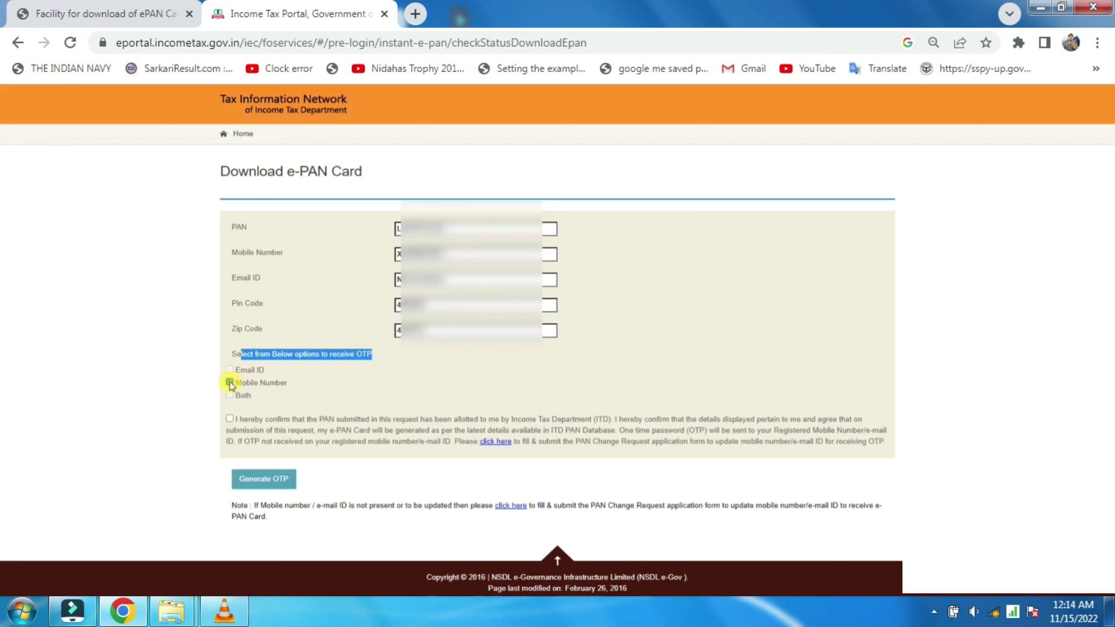
pyautogui.click(271, 392)
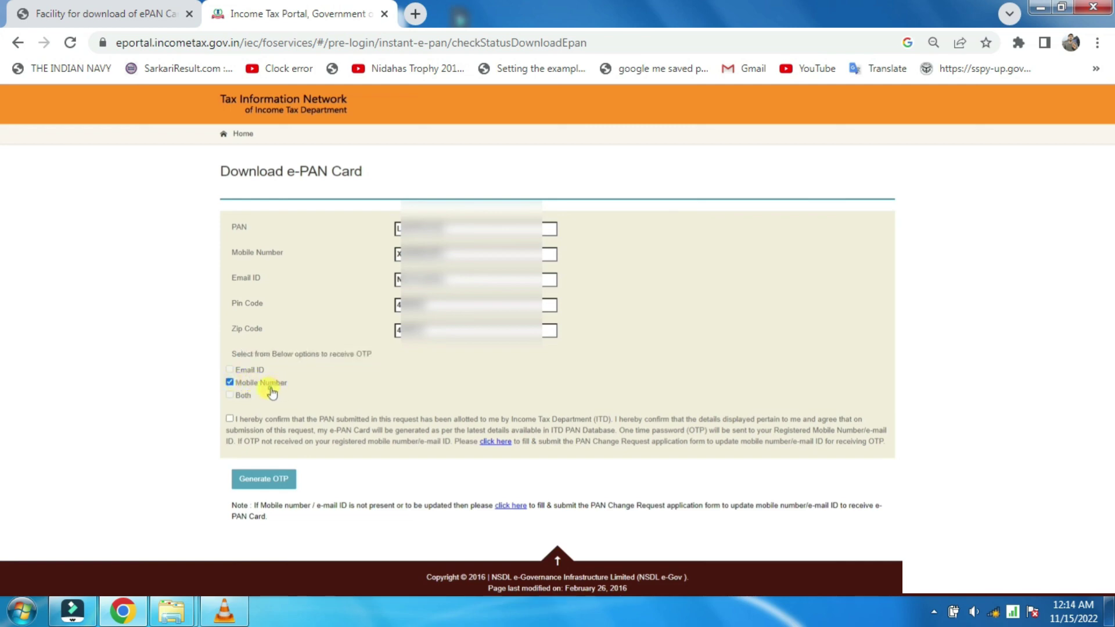
pyautogui.click(230, 420)
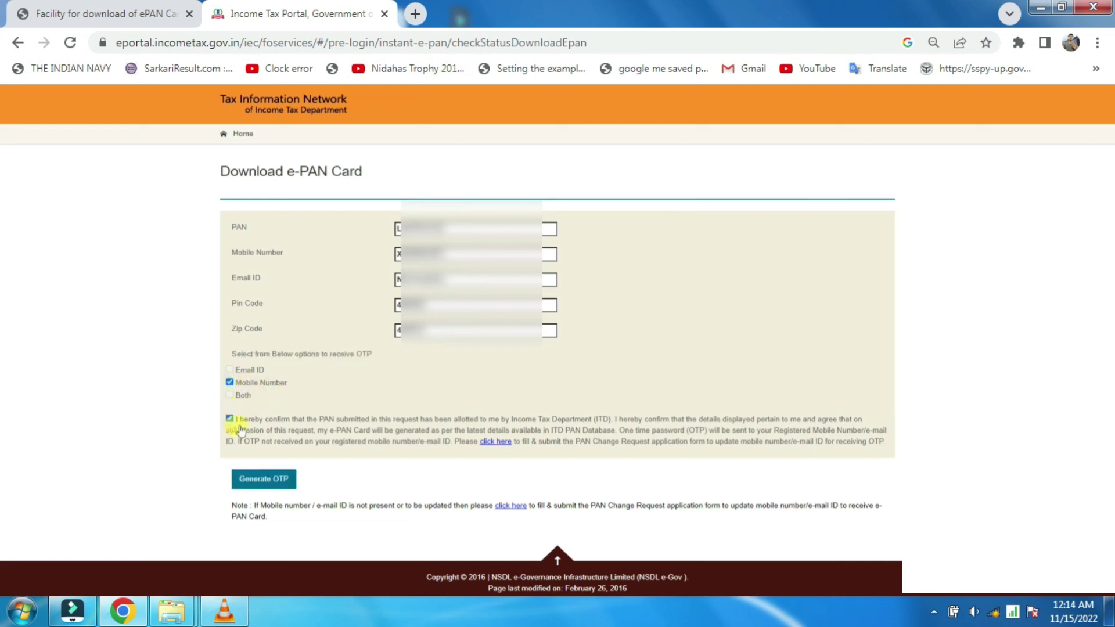
pyautogui.click(278, 484)
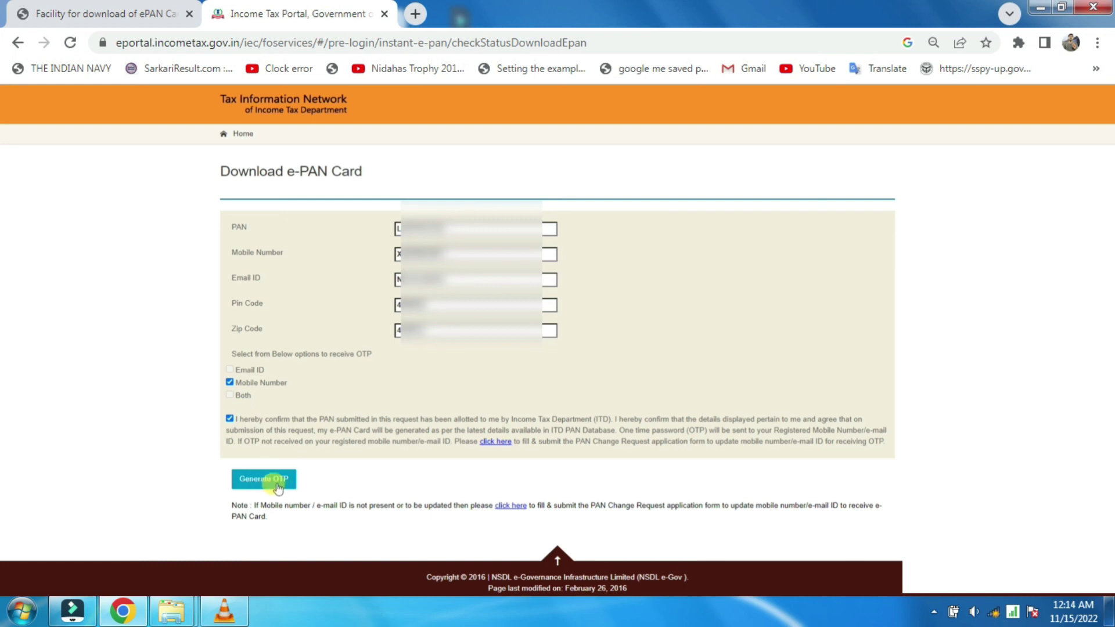
# Step: Enter the OTP received on the registered mobile number and validate it
pyautogui.click(264, 249)
pyautogui.tripleClick(222, 252)
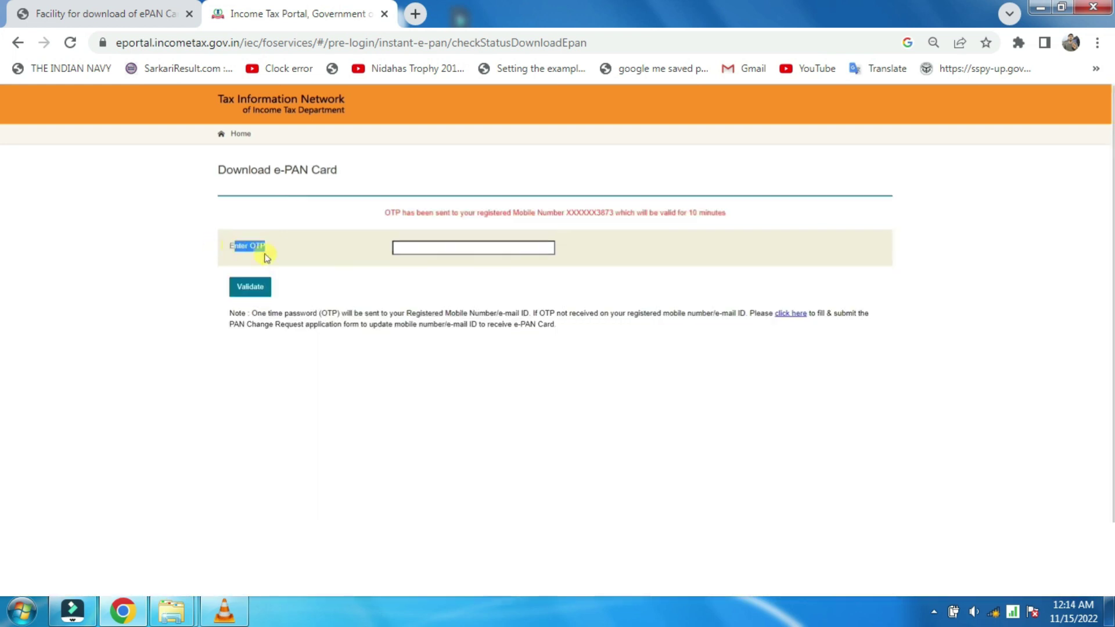
pyautogui.click(401, 249)
pyautogui.click(250, 288)
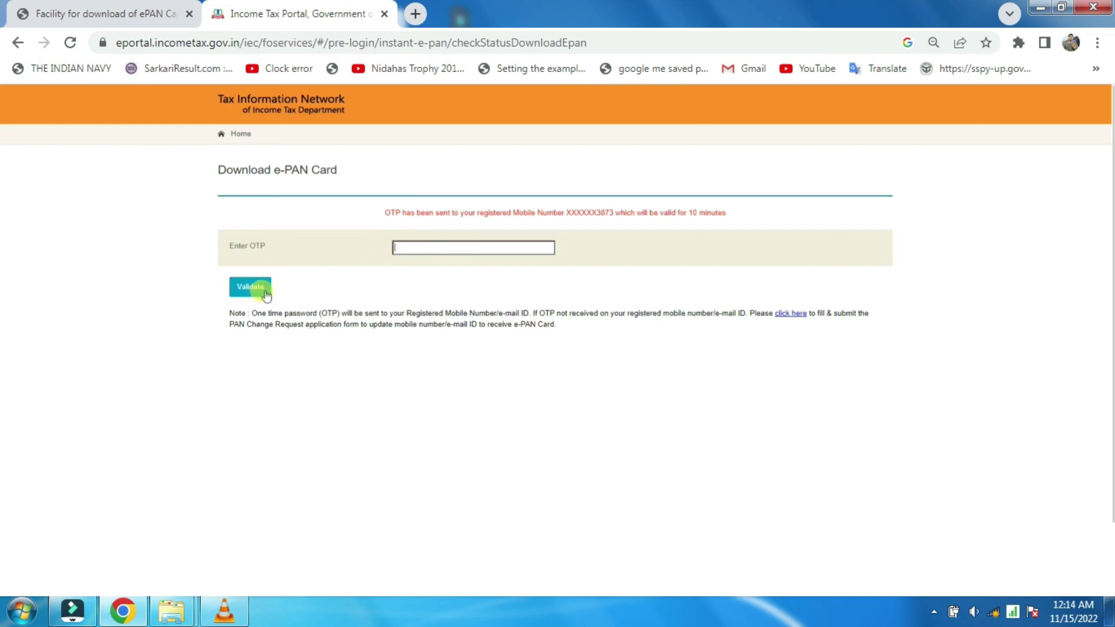
pyautogui.hotkey('ctrl', 'v')
pyautogui.click(251, 287)
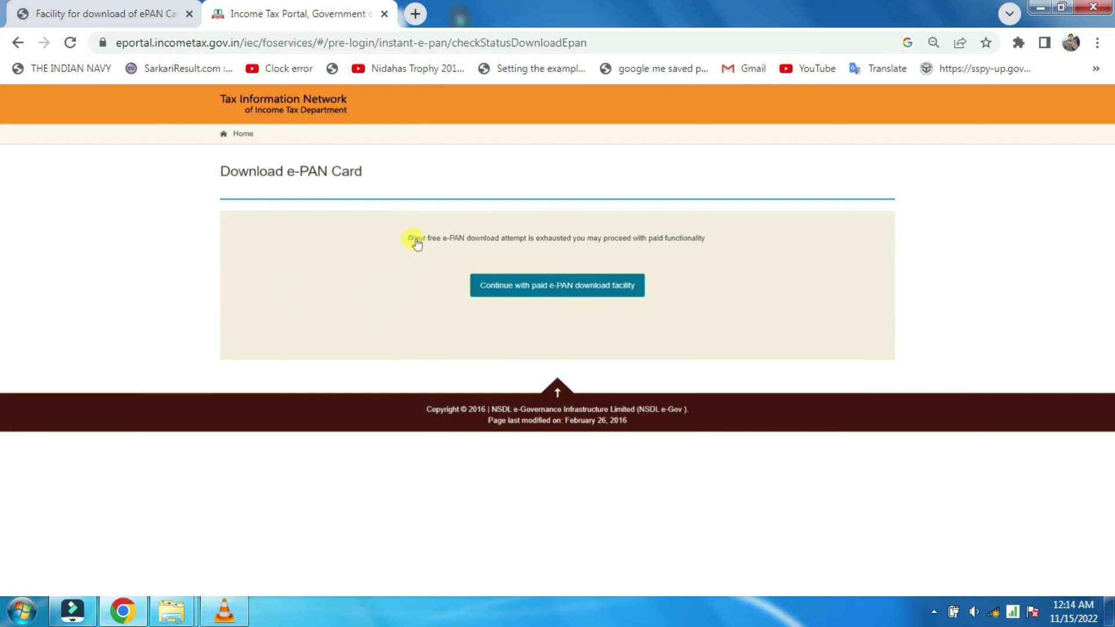
# Step: Continue with the paid e-PAN download, choose online payment through PAYTM, agree to the terms of service and proceed to payment
pyautogui.moveTo(411, 239); pyautogui.dragTo(707, 239)
pyautogui.click(568, 292)
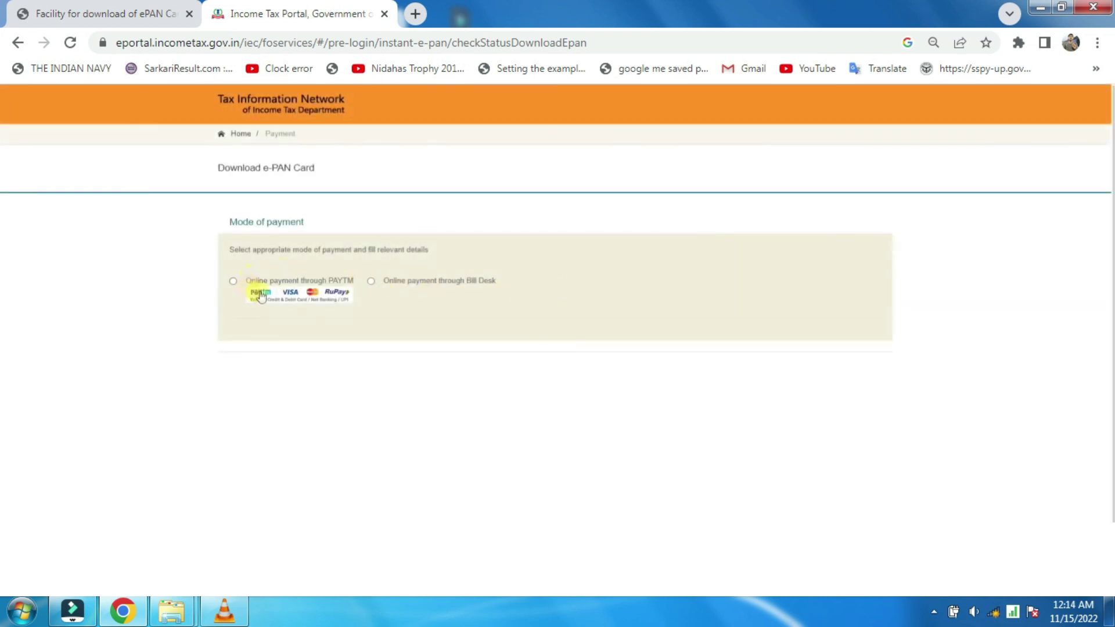
pyautogui.click(372, 283)
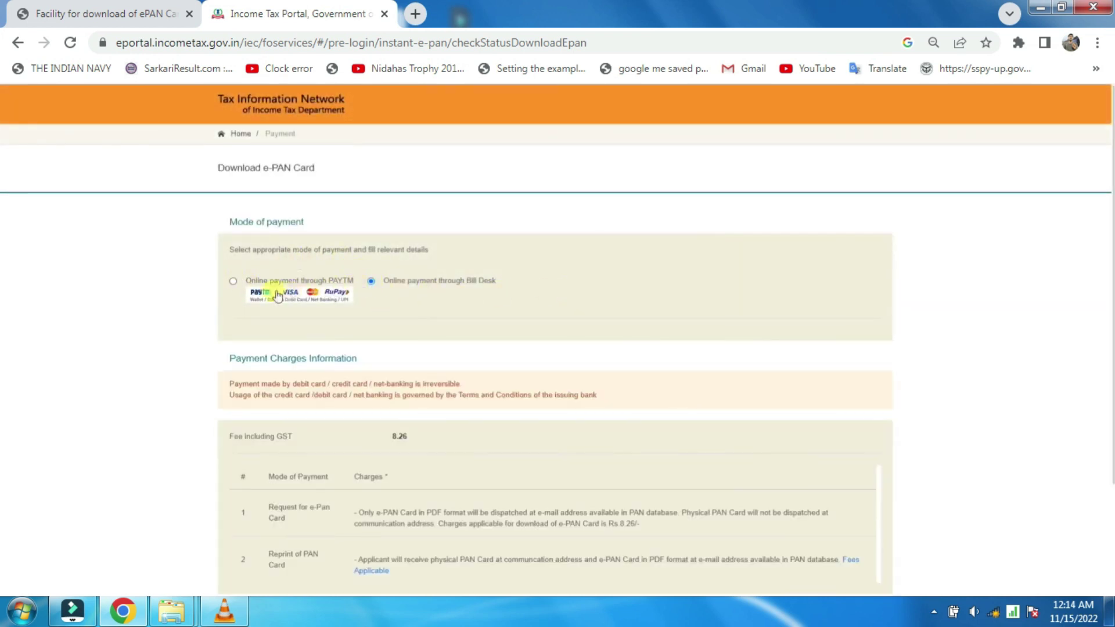
pyautogui.click(232, 281)
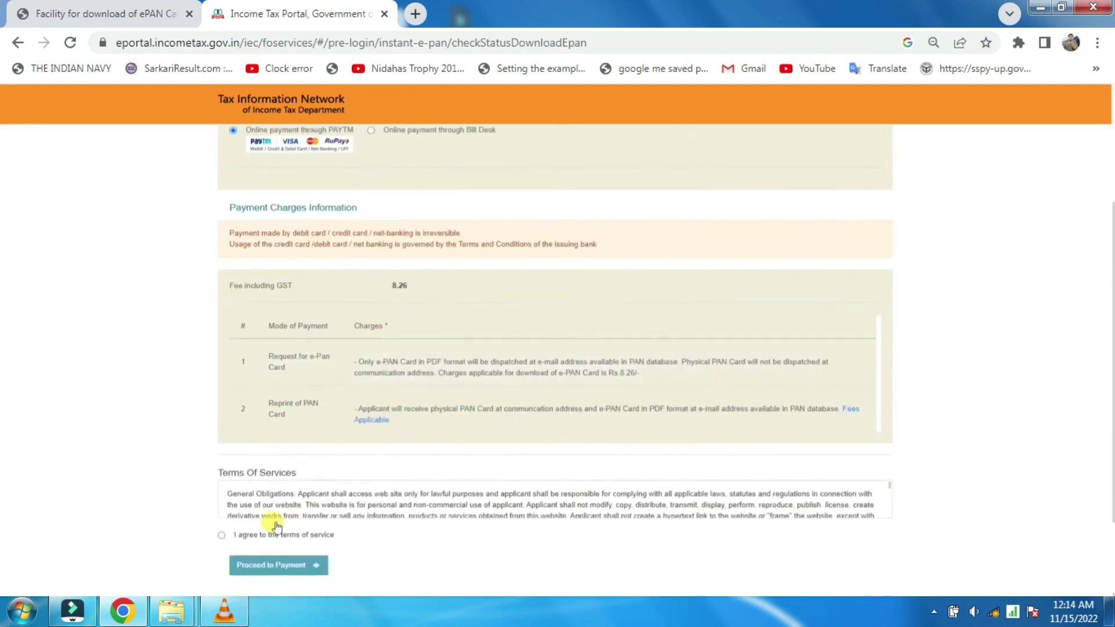
pyautogui.click(221, 536)
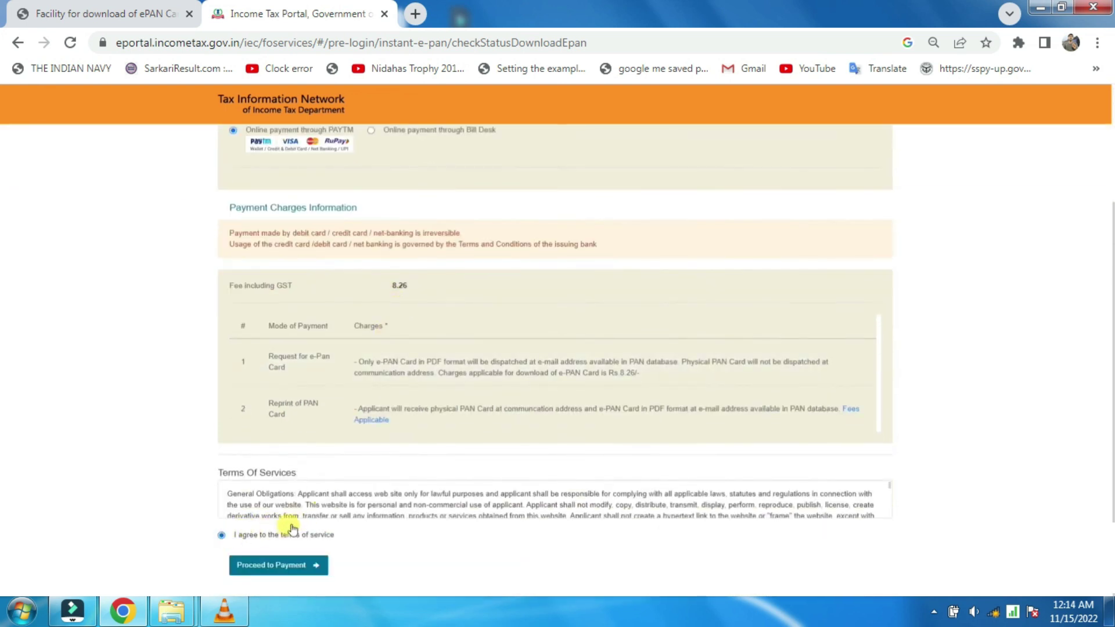
pyautogui.click(273, 565)
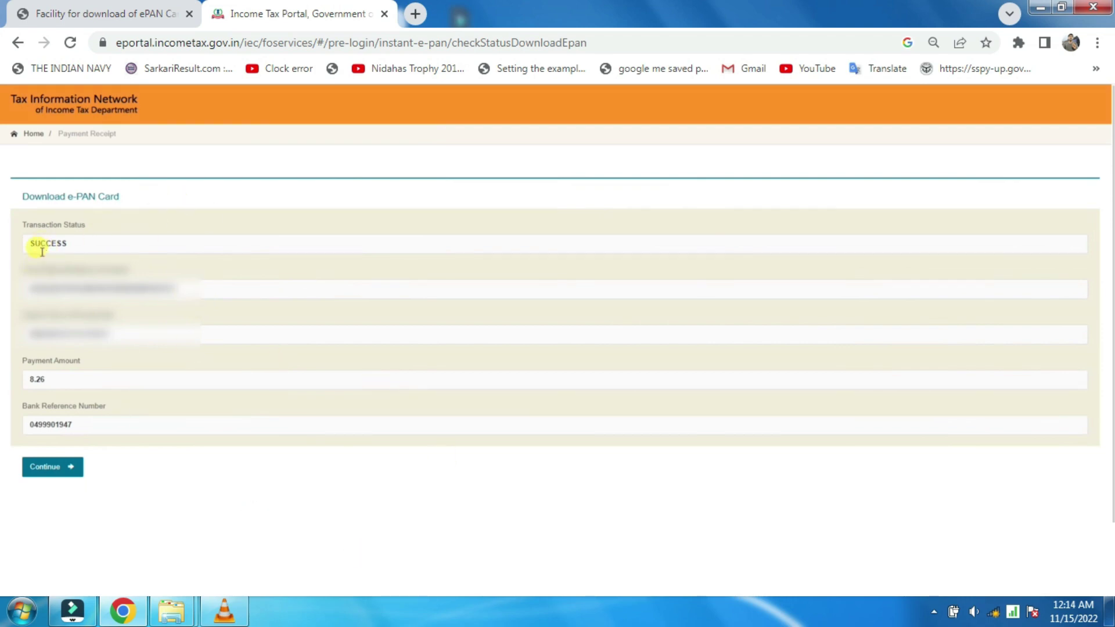
# Step: Continue from the transaction status page and generate the payment receipt
pyautogui.click(48, 472)
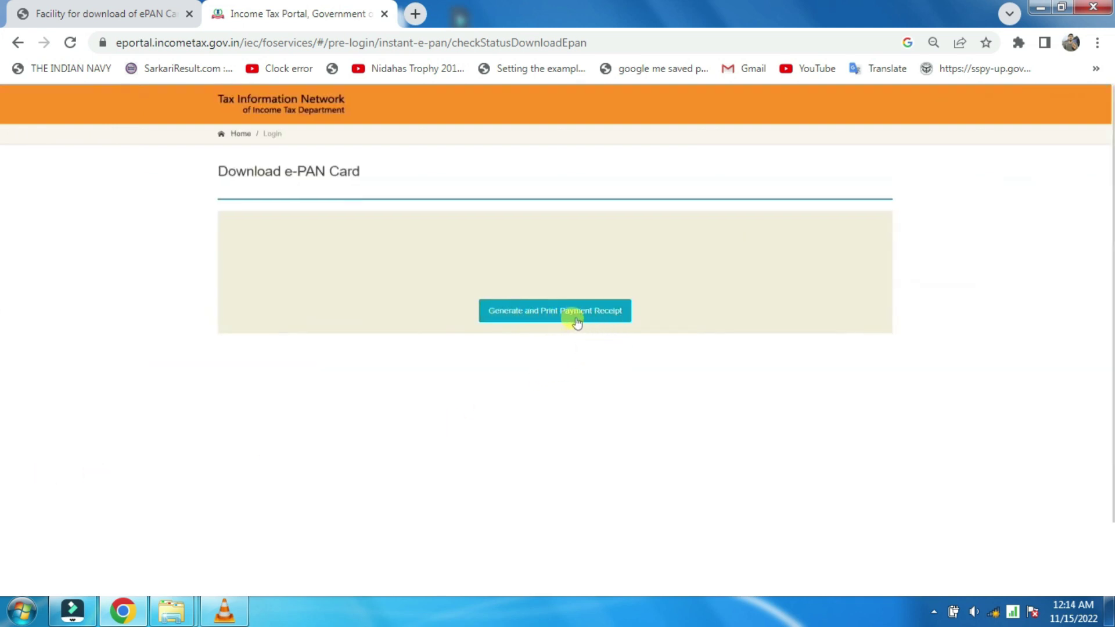
pyautogui.click(546, 313)
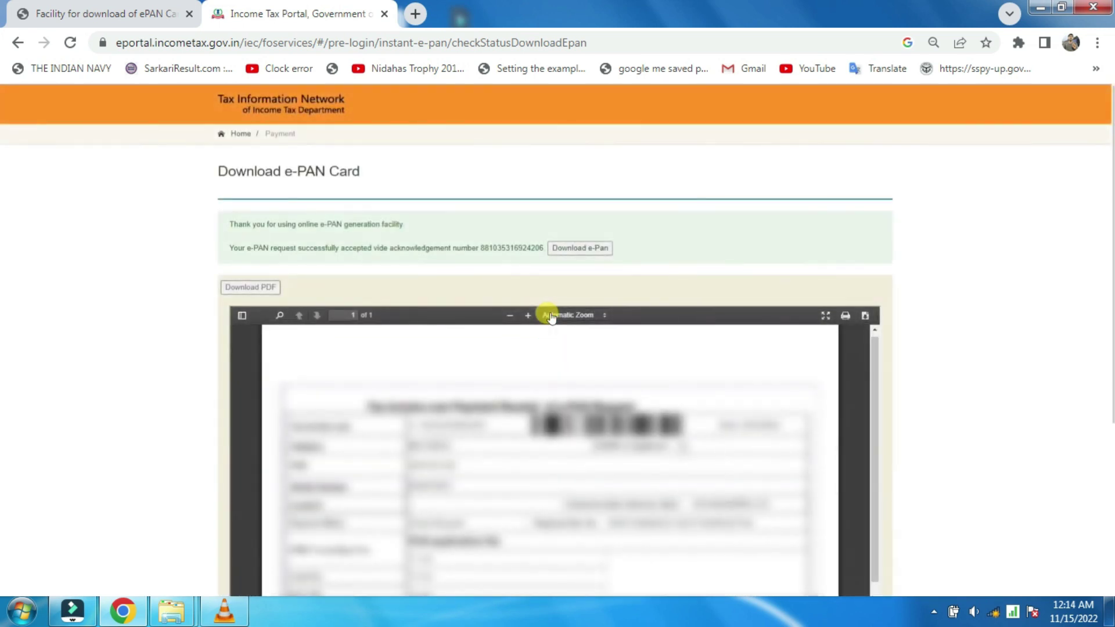
# Step: Proceed to the e-PAN download, highlight the DDMMYYYY password format and download the e-PAN PDF
pyautogui.click(586, 256)
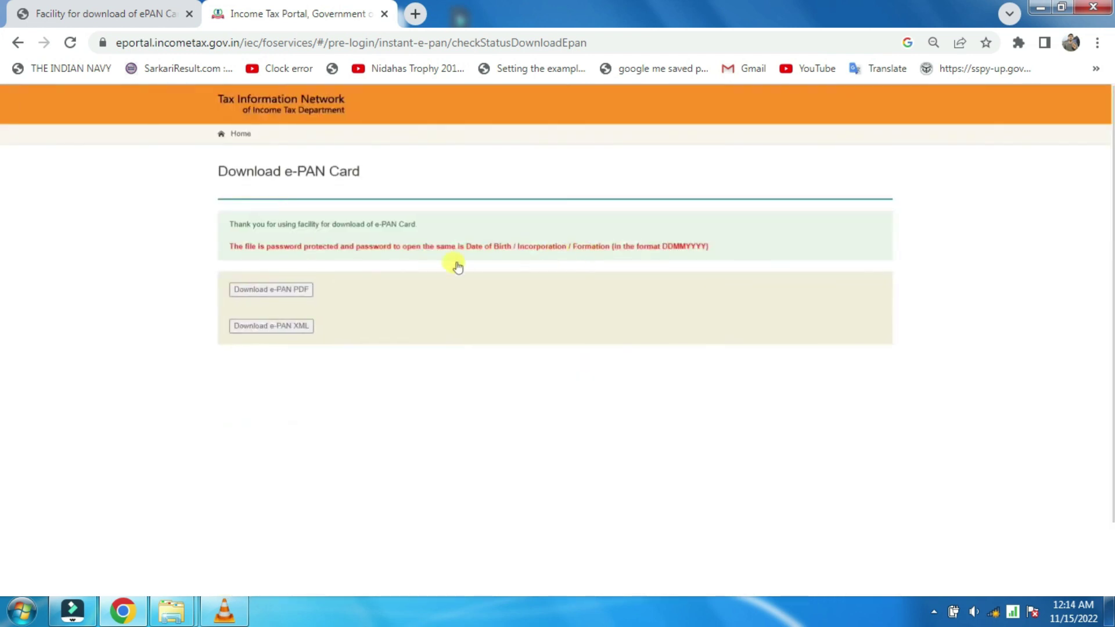
pyautogui.moveTo(613, 251); pyautogui.dragTo(707, 249)
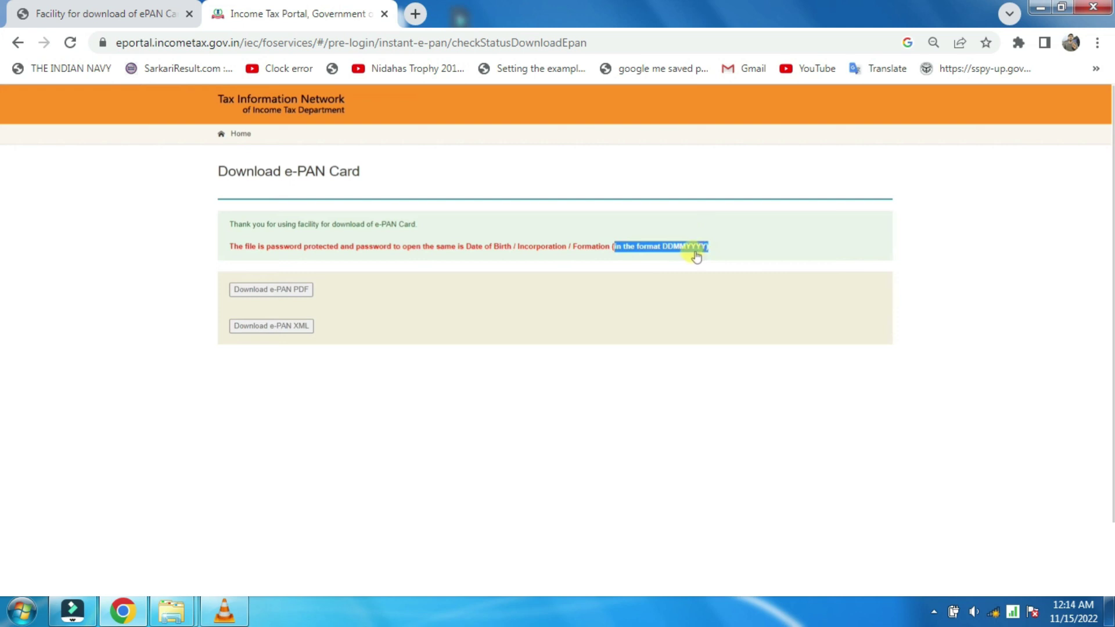
pyautogui.click(291, 293)
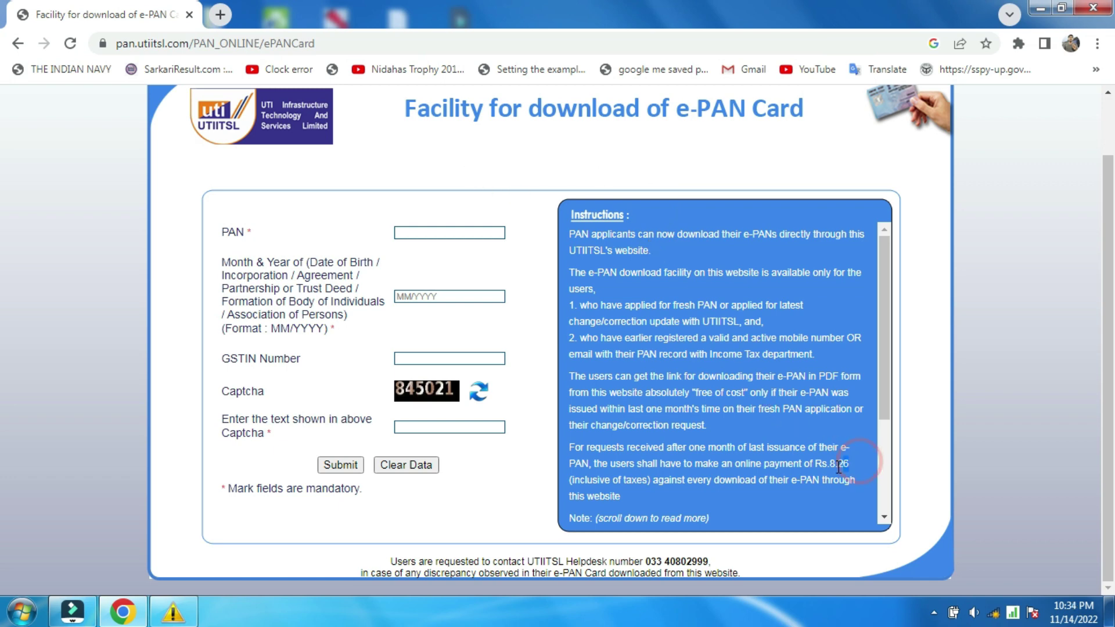
# Step: Review the e-PAN download fee, enter the PAN, month and year of birth and captcha text, and submit the form
pyautogui.moveTo(838, 466); pyautogui.dragTo(818, 464)
pyautogui.click(507, 173)
pyautogui.click(428, 233)
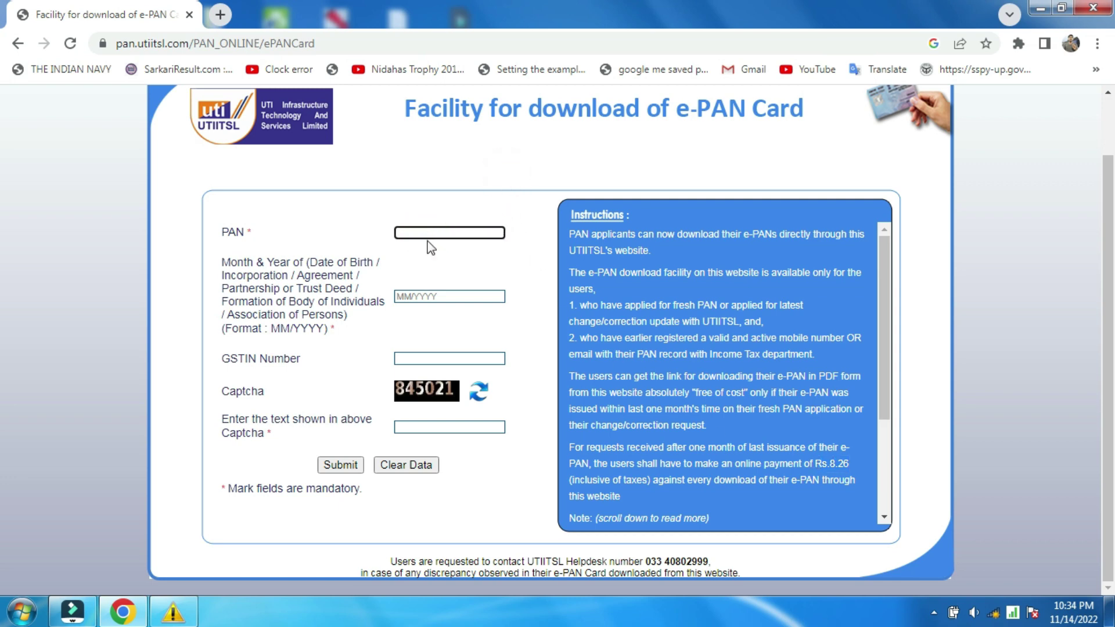
pyautogui.click(410, 295)
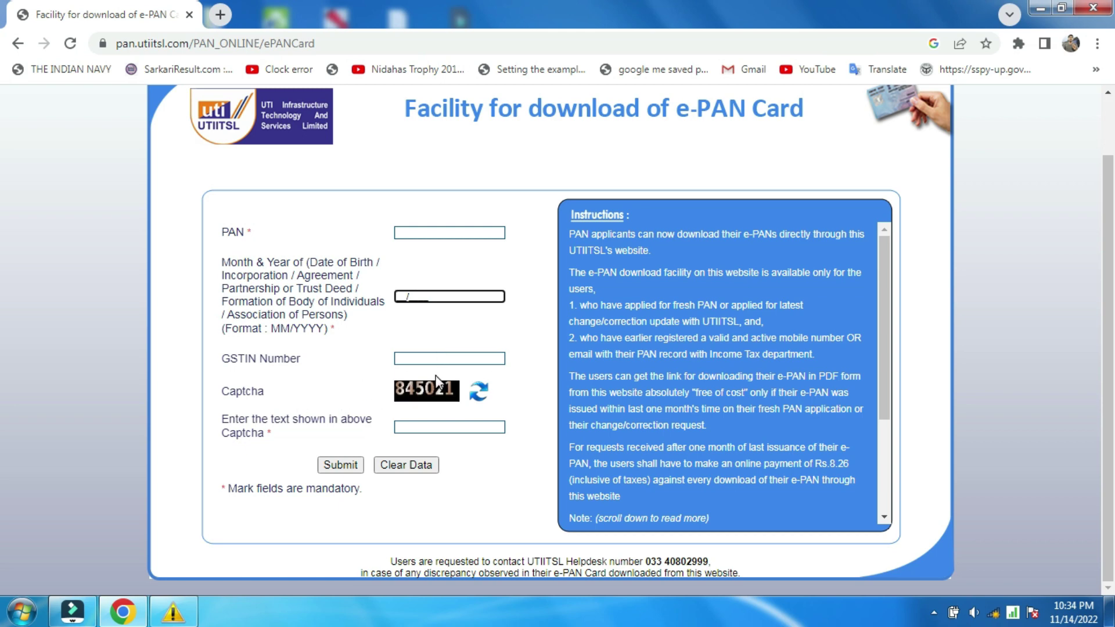
pyautogui.click(440, 426)
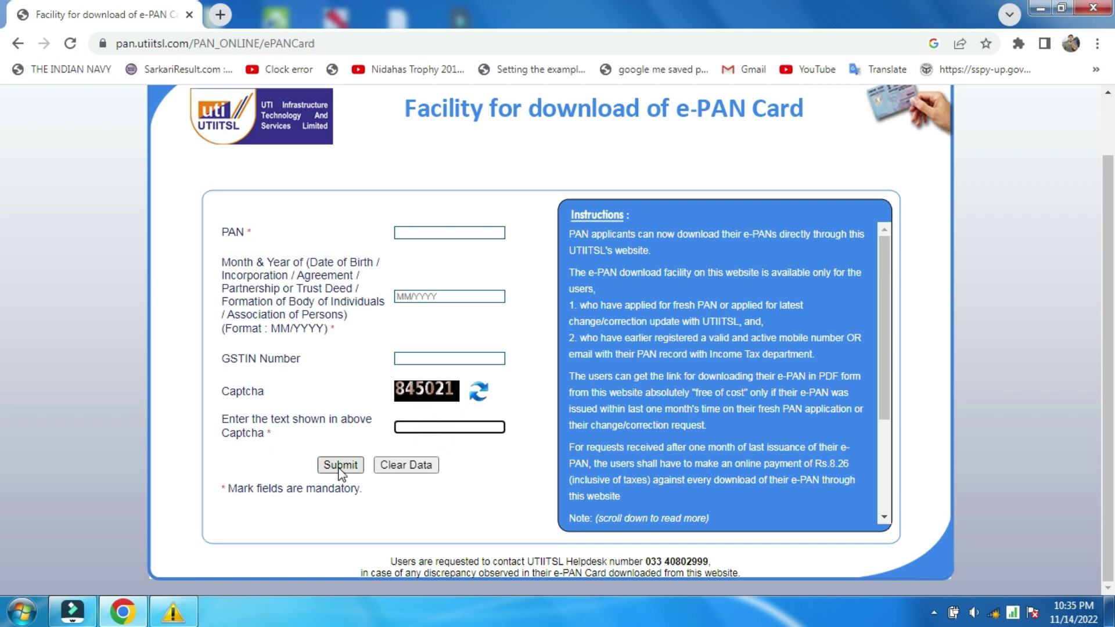
pyautogui.click(426, 233)
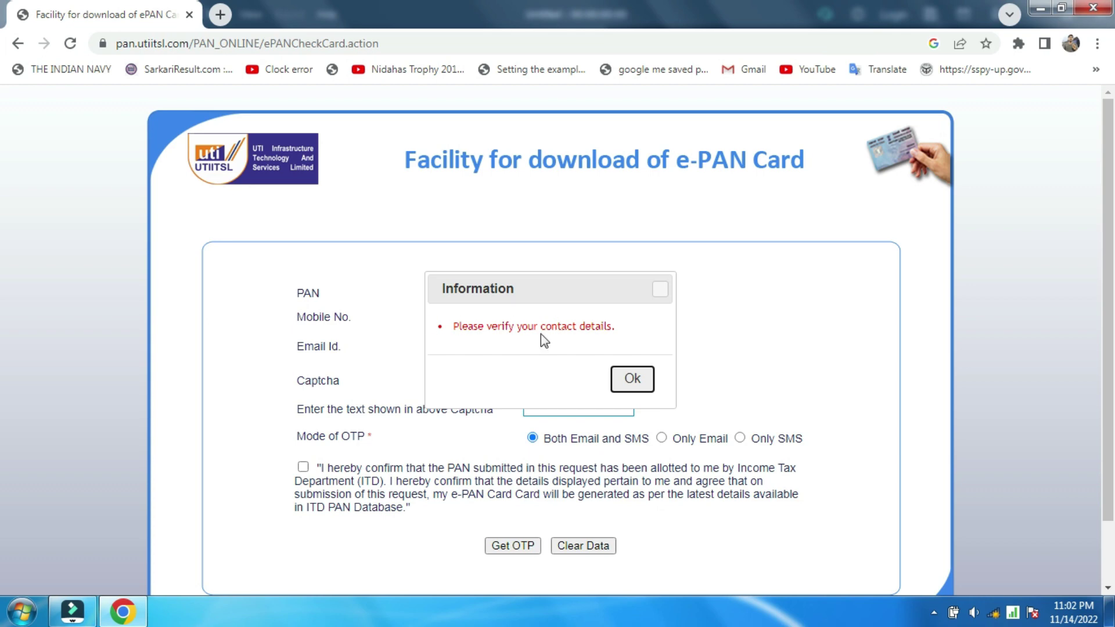
# Step: Dismiss the contact verification notice and check the masked PAN, mobile number and e-mail on the request form
pyautogui.click(641, 381)
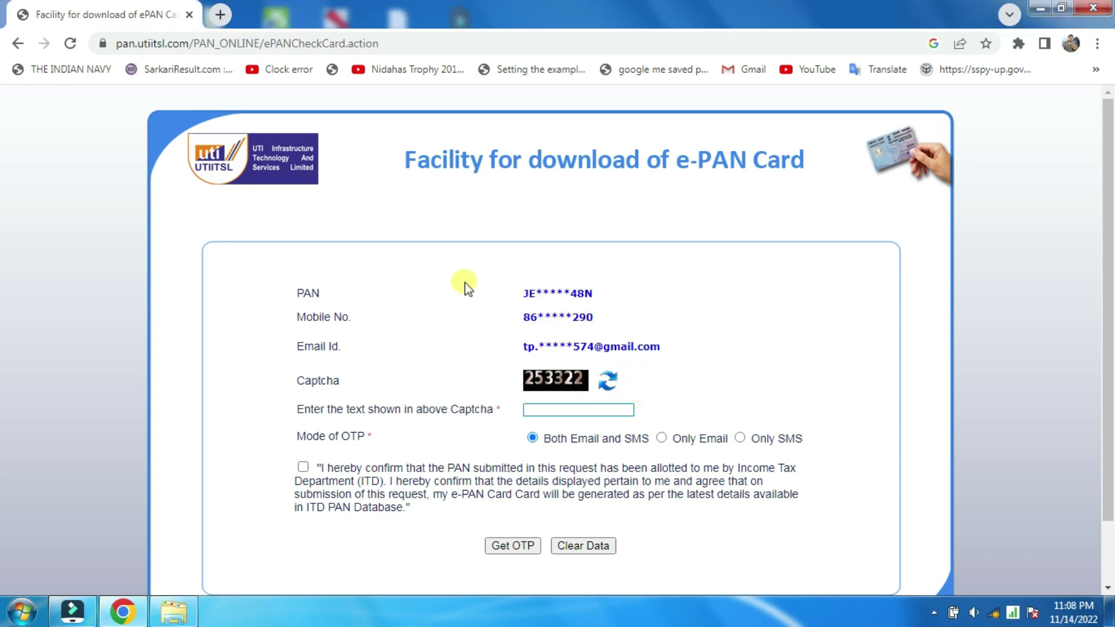
pyautogui.moveTo(521, 294); pyautogui.dragTo(597, 297)
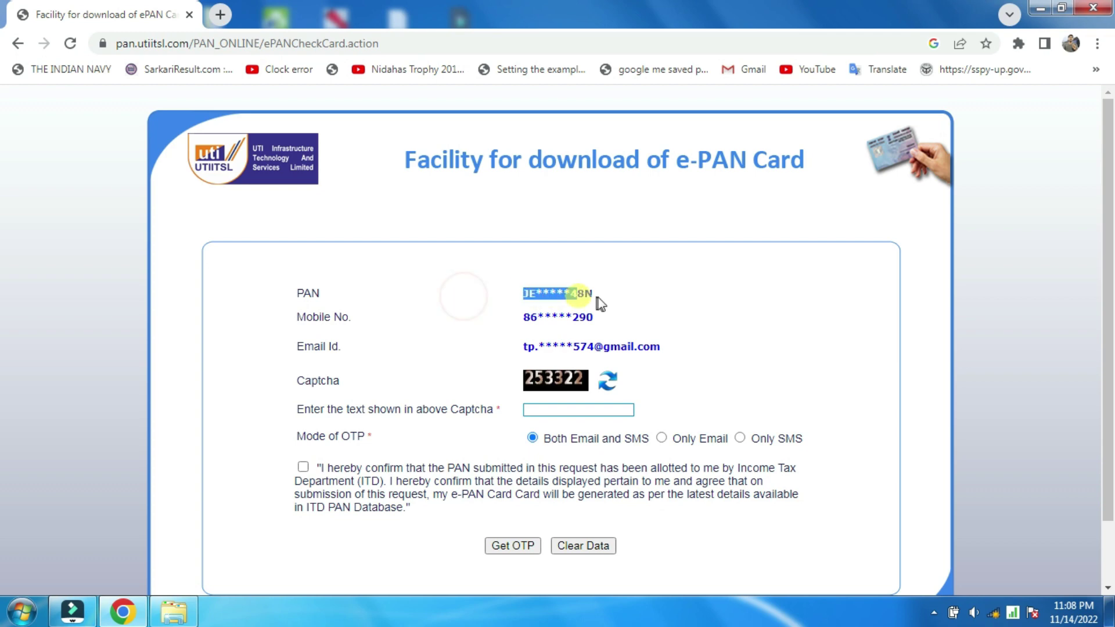
pyautogui.click(621, 303)
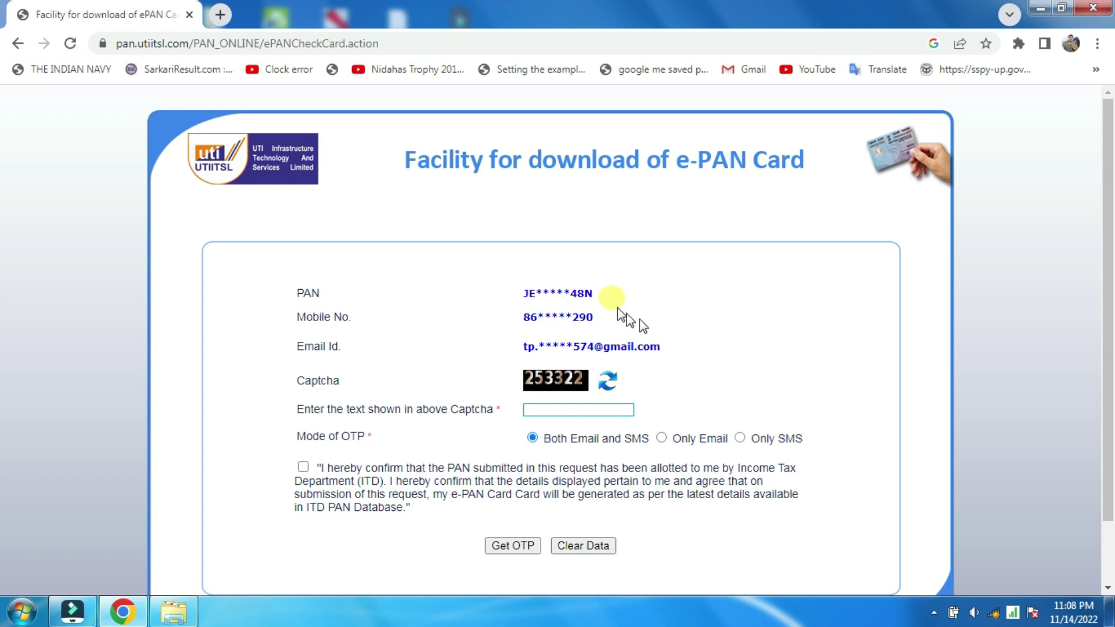
pyautogui.moveTo(661, 348); pyautogui.dragTo(518, 323)
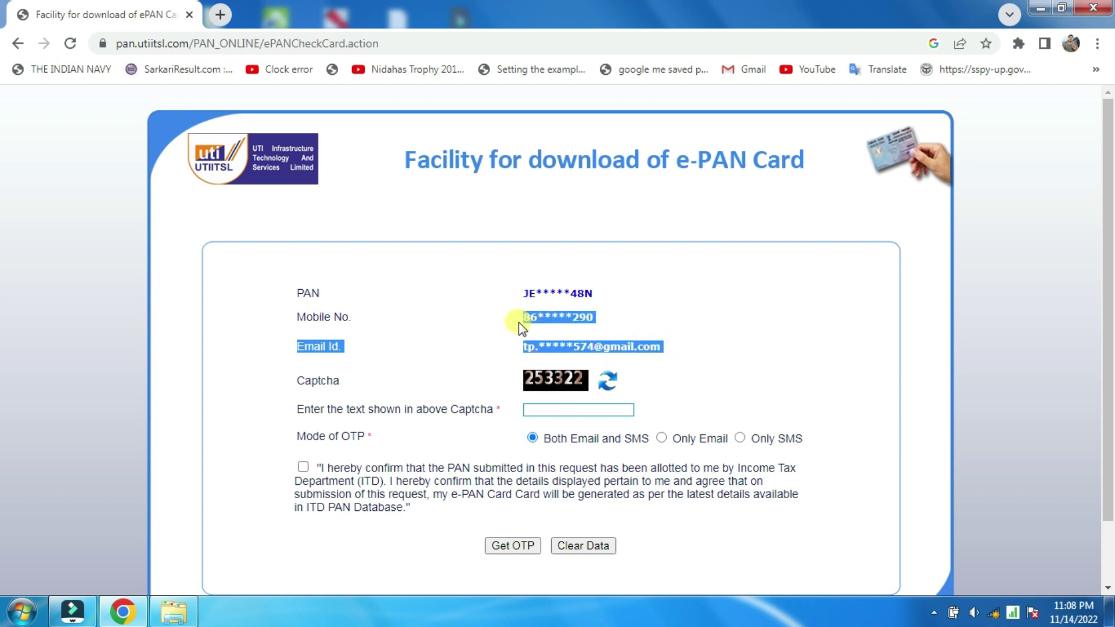
# Step: Fill in the captcha, set the OTP mode to Only SMS, accept the PAN declaration and request the OTP
pyautogui.scroll(-1, 653, 314)
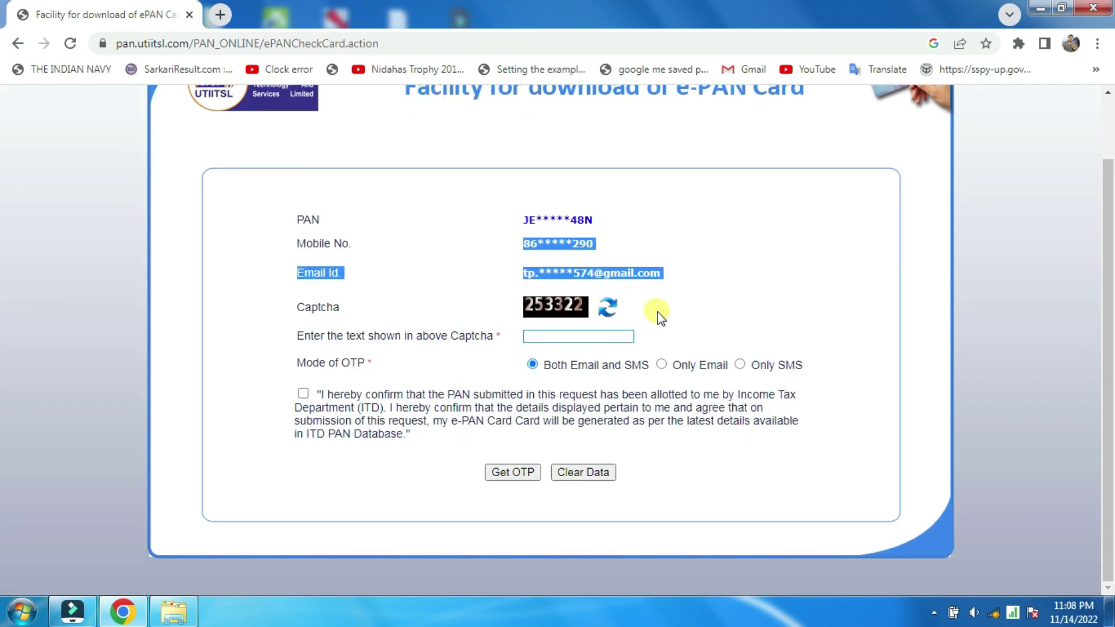
pyautogui.click(563, 339)
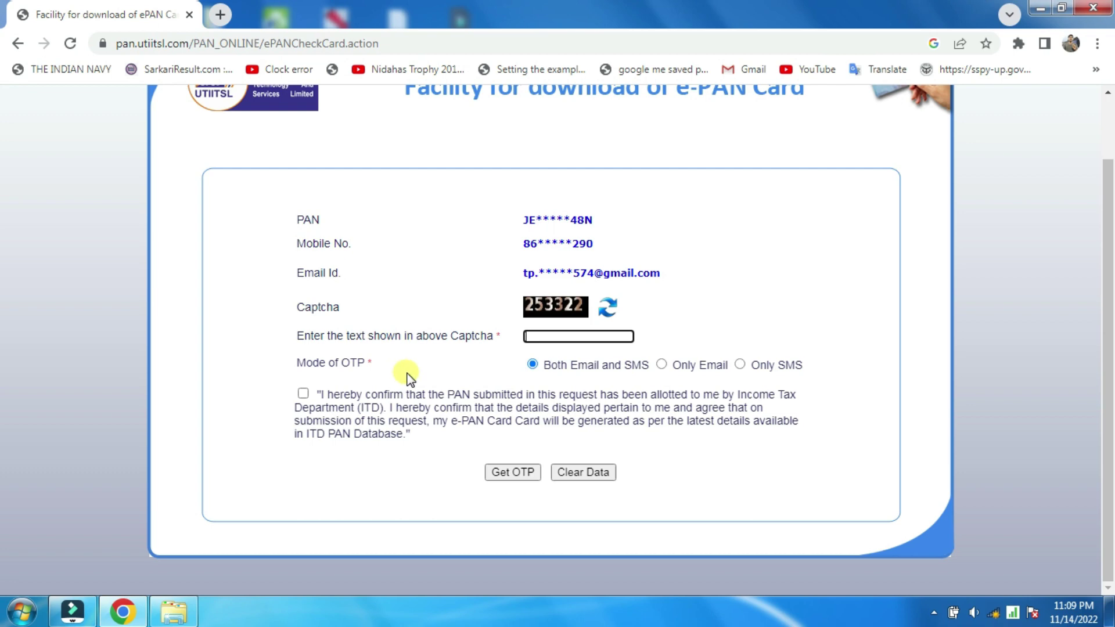
pyautogui.click(742, 366)
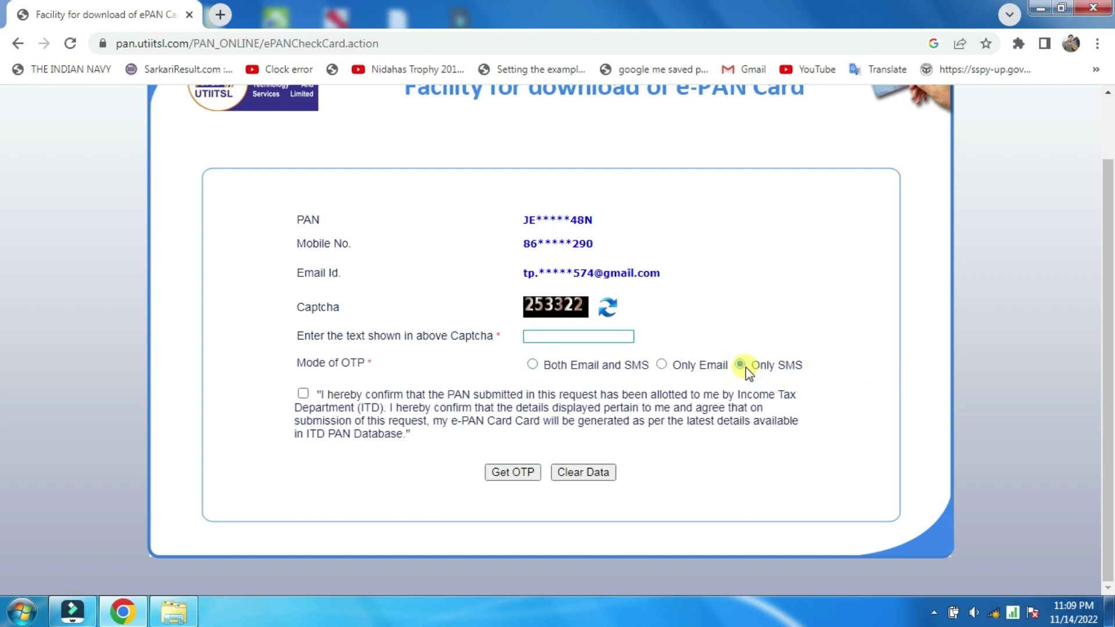
pyautogui.click(662, 365)
pyautogui.click(536, 364)
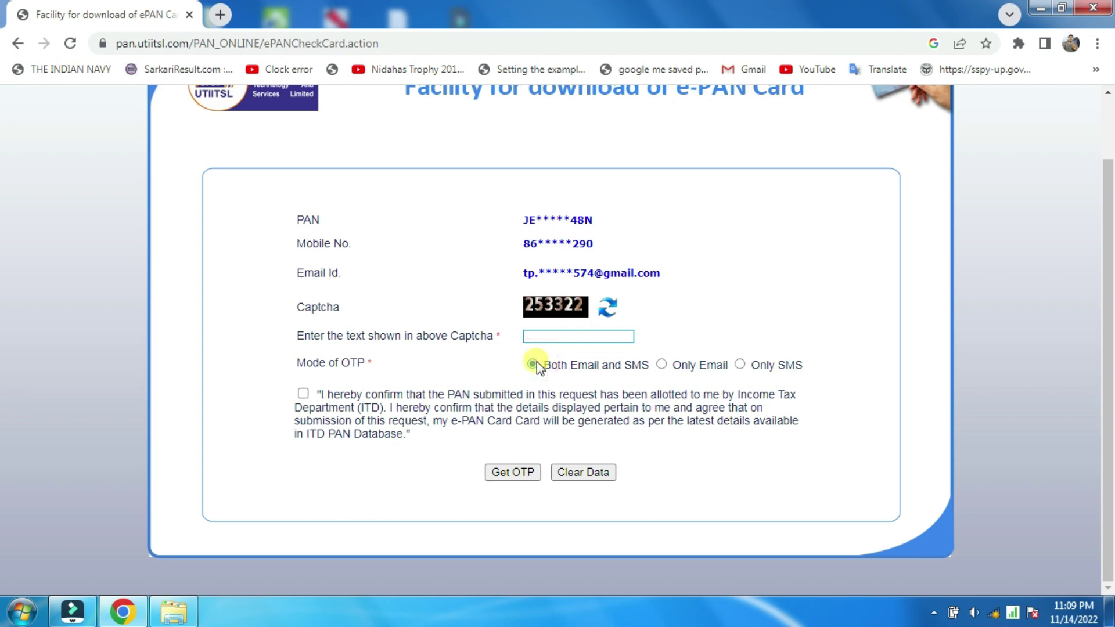
pyautogui.click(741, 364)
pyautogui.click(303, 394)
pyautogui.click(503, 474)
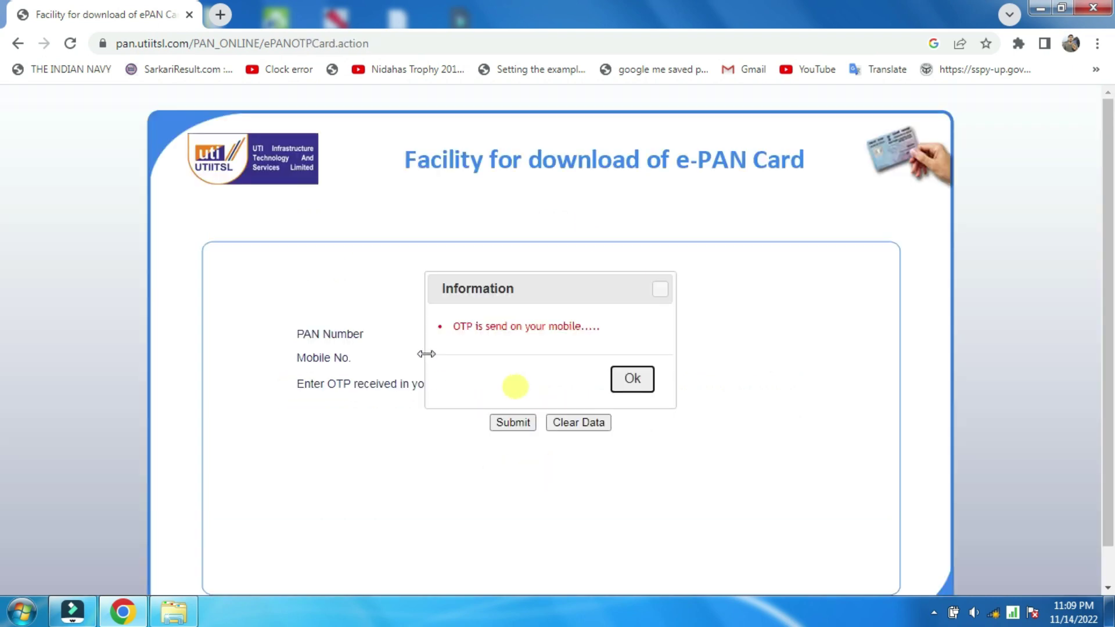
# Step: Dismiss the OTP notice, enter the OTP received on the registered mobile number and submit it
pyautogui.click(633, 379)
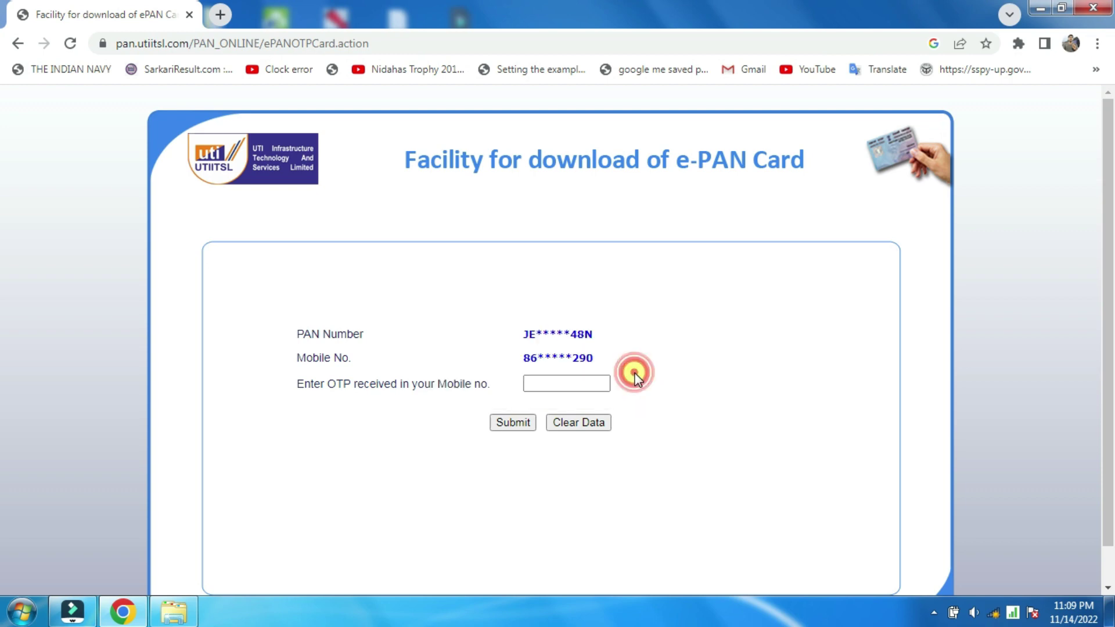
pyautogui.click(556, 386)
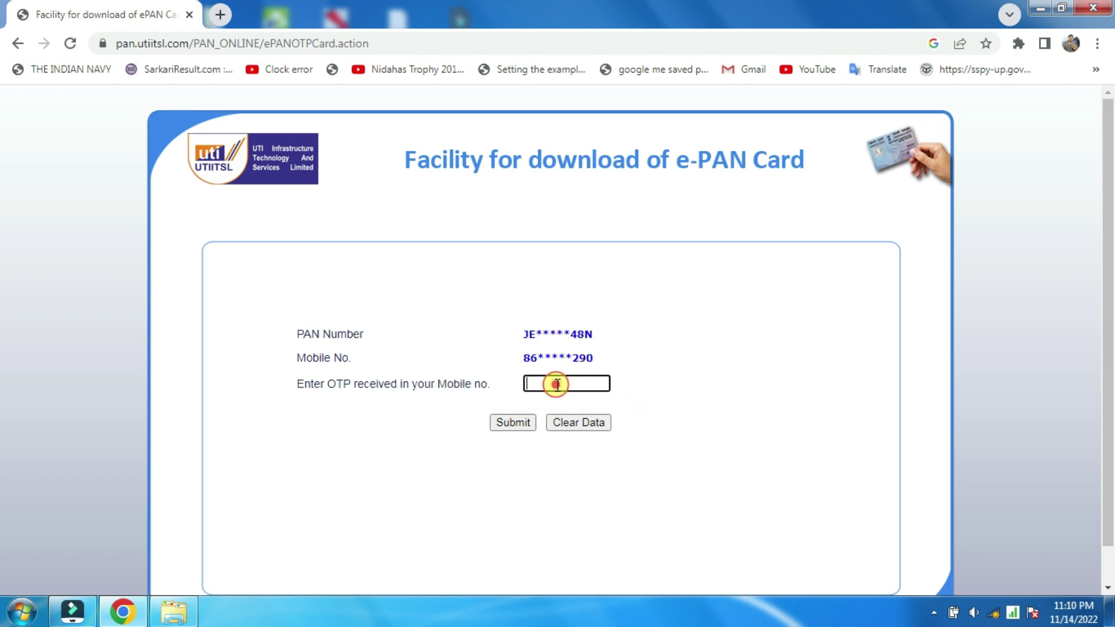
pyautogui.click(504, 421)
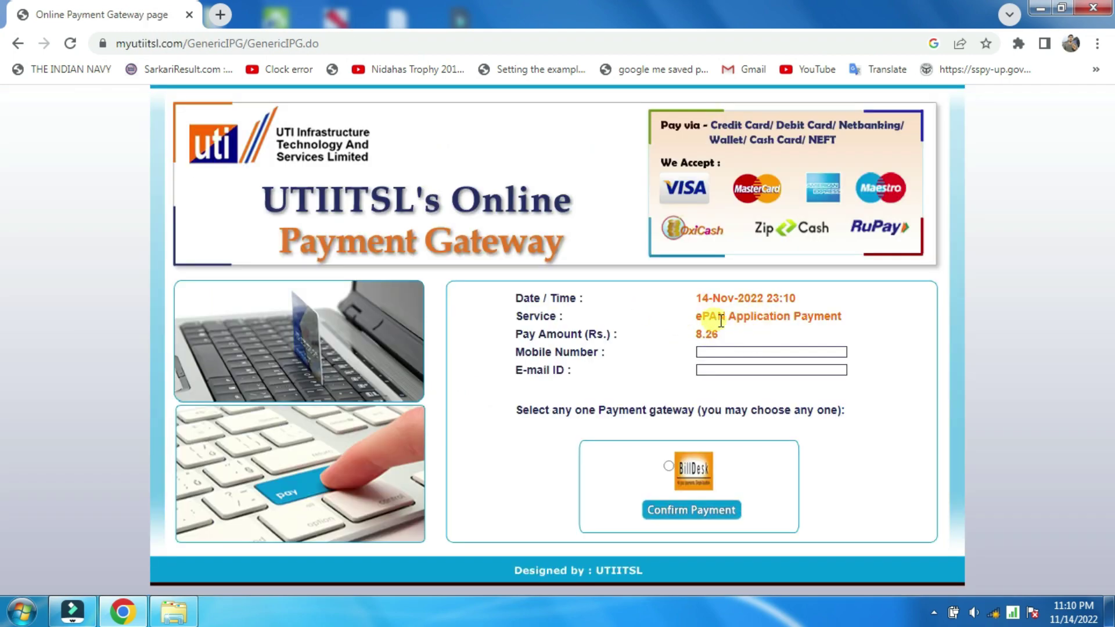
# Step: Enter the mobile number and e-mail on the payment page, select BillDesk as the gateway and confirm the payment
pyautogui.click(736, 349)
pyautogui.click(741, 368)
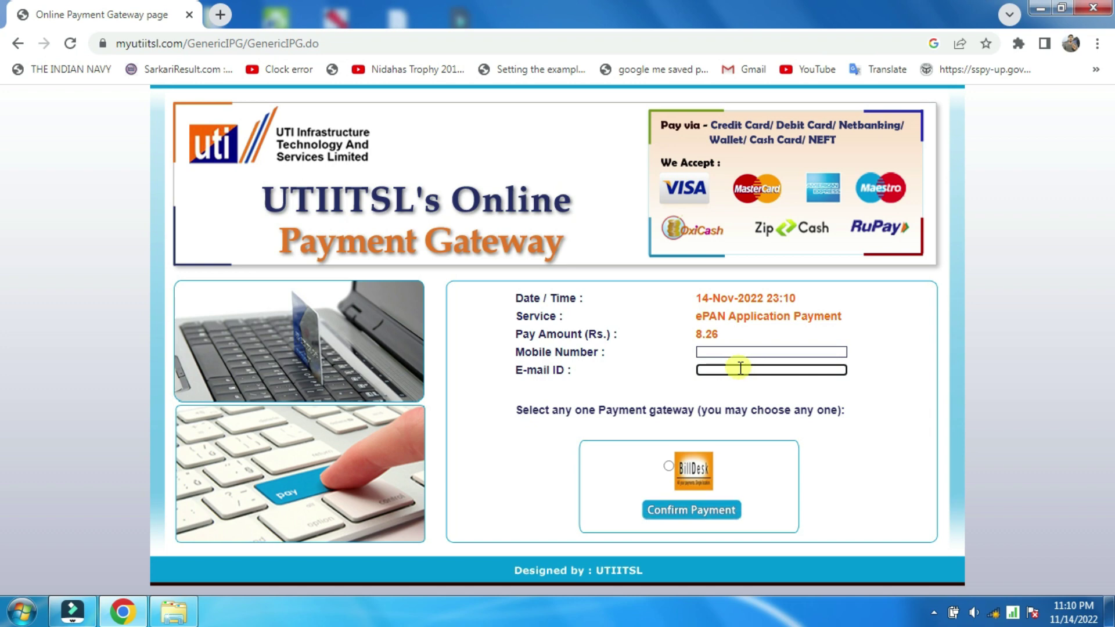
pyautogui.click(671, 466)
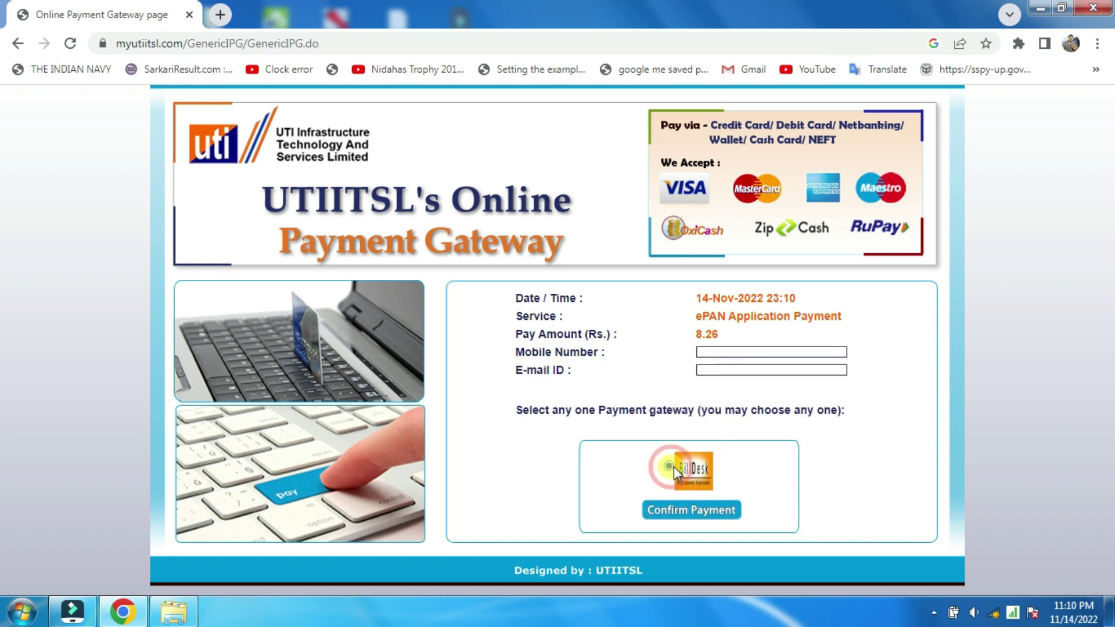
pyautogui.click(699, 516)
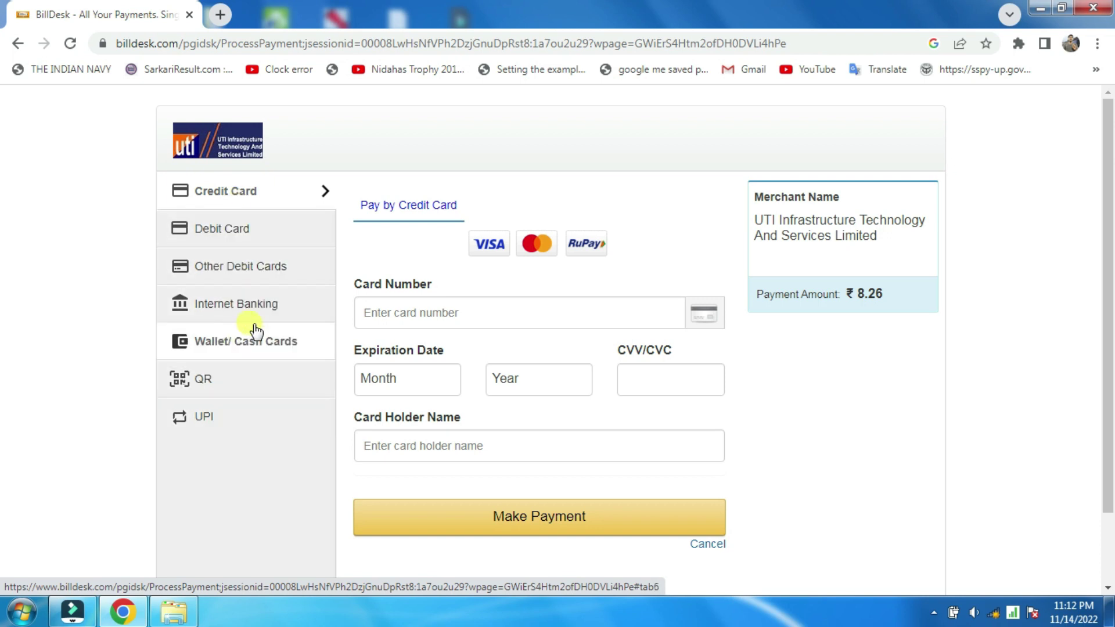
# Step: Choose QR payment with BHIM UPI and proceed to the QR code to pay the e-PAN fee
pyautogui.click(234, 381)
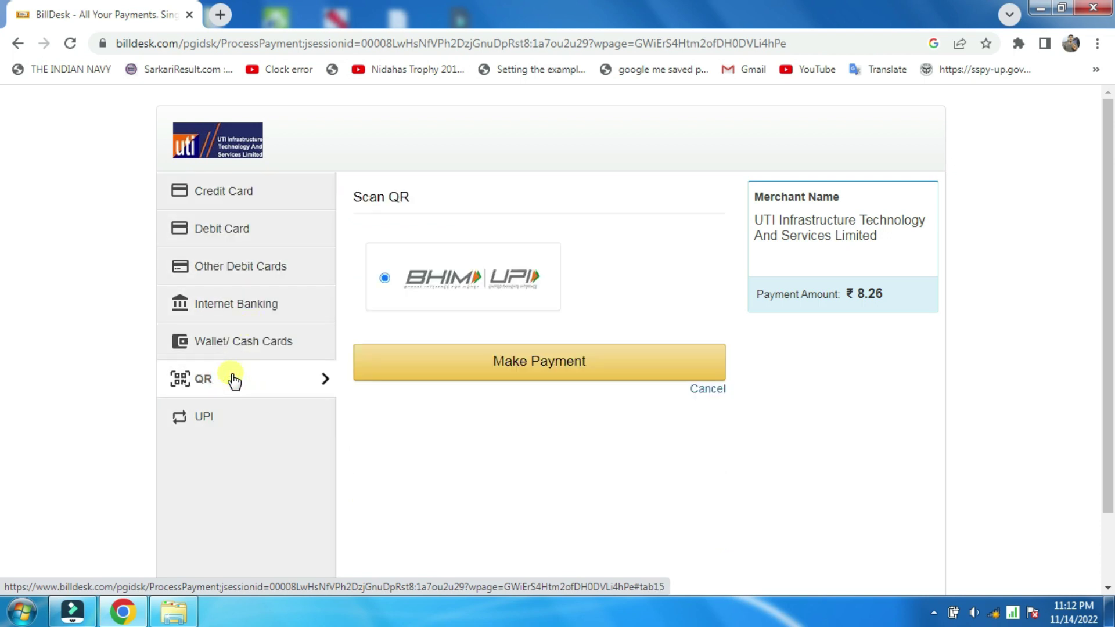
pyautogui.click(517, 374)
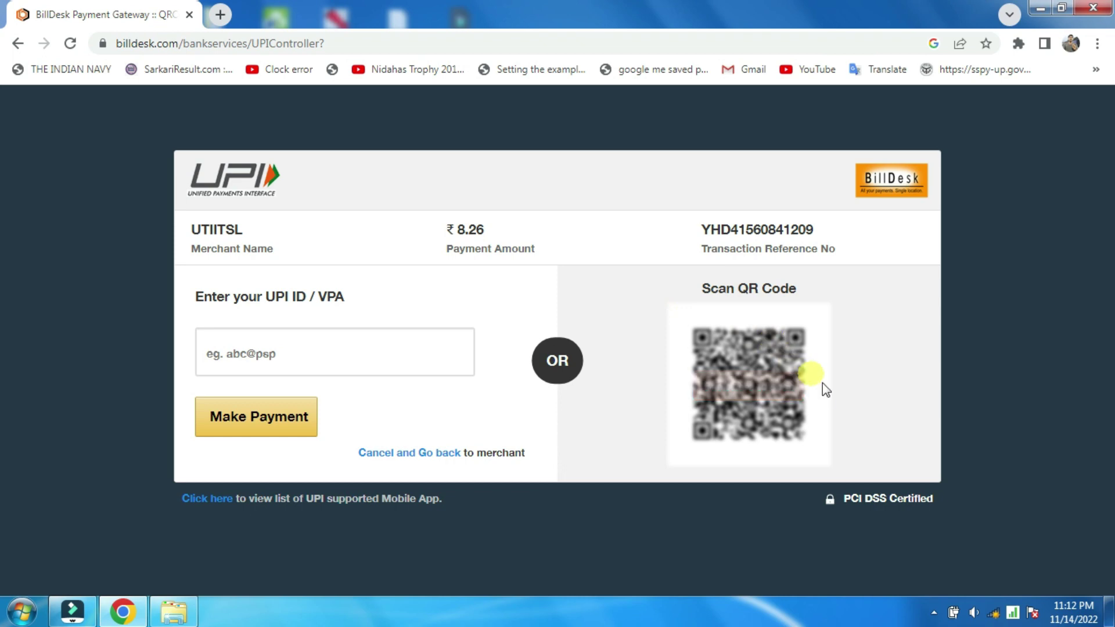
pyautogui.click(743, 389)
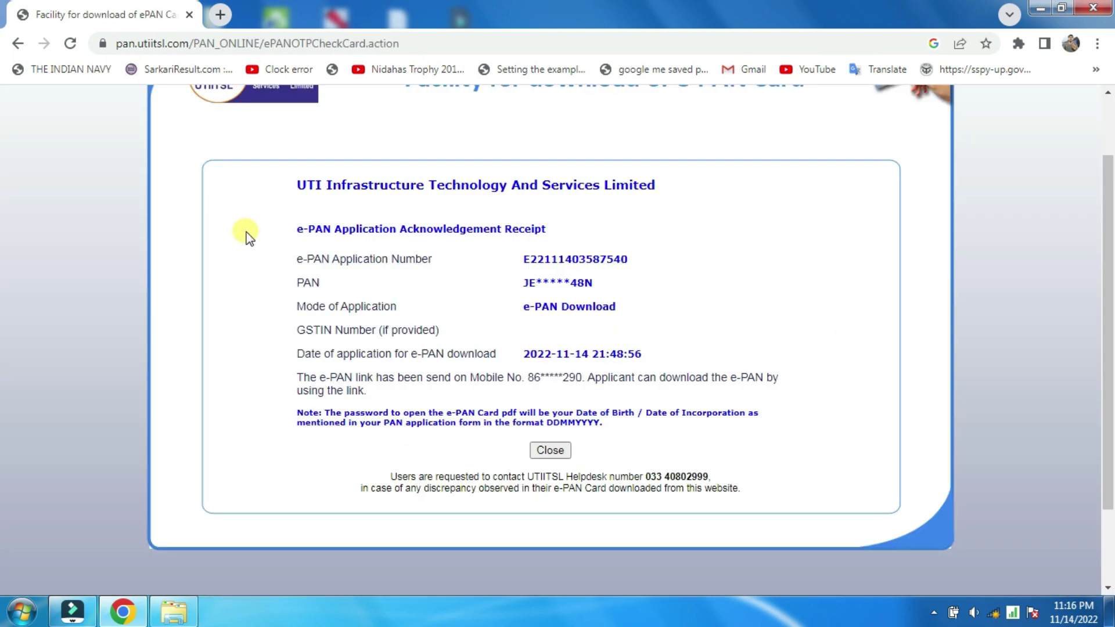
# Step: Highlight the acknowledgement receipt heading and the note on downloading the e-PAN through the link sent to the mobile number
pyautogui.moveTo(244, 230); pyautogui.dragTo(500, 233)
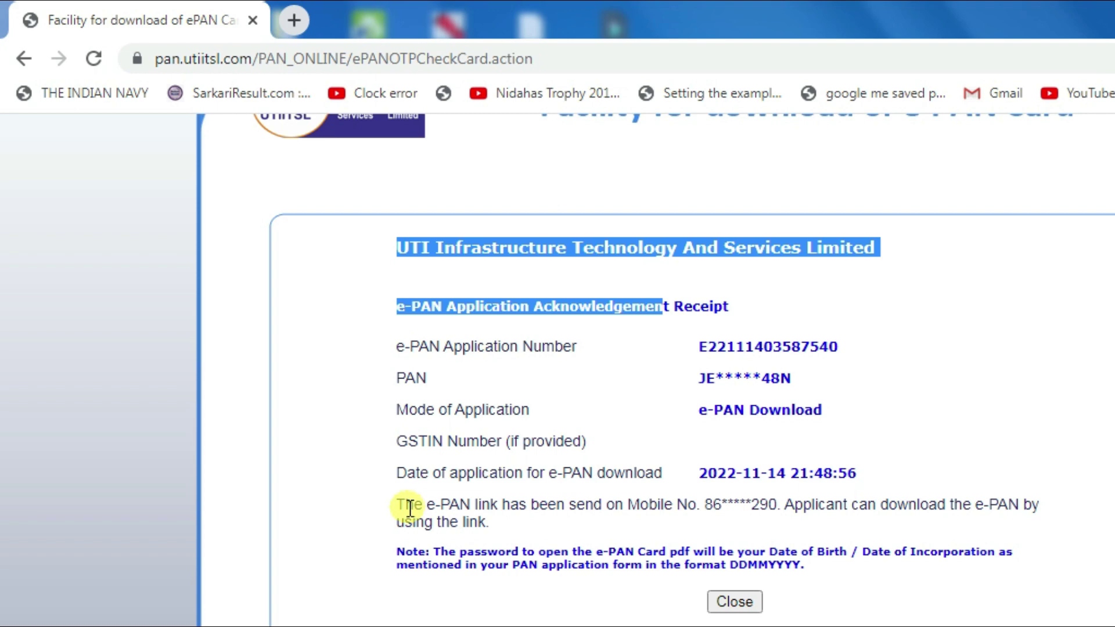
pyautogui.click(308, 381)
pyautogui.moveTo(411, 509); pyautogui.dragTo(534, 526)
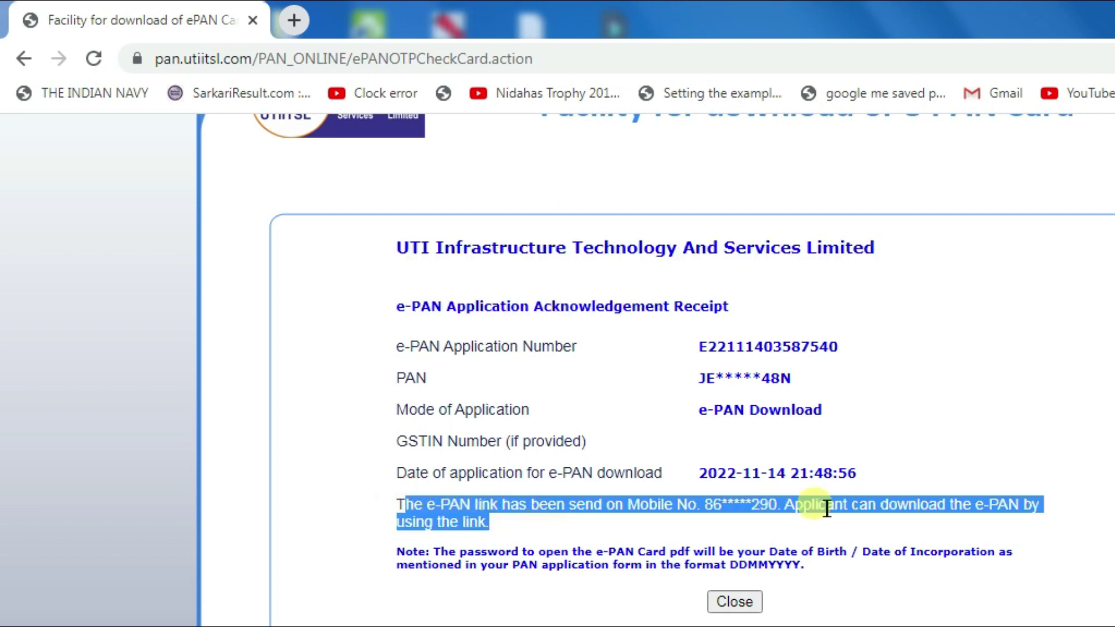
pyautogui.click(839, 526)
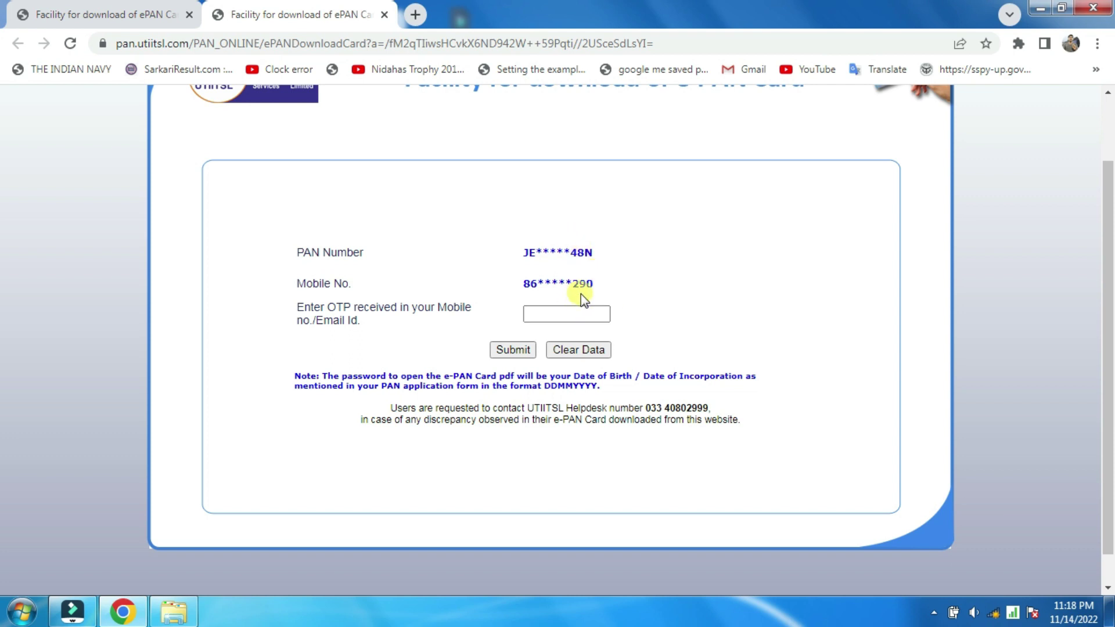
# Step: Enter the OTP on the e-PAN download link page and submit it to reach the e-PAN download options
pyautogui.click(566, 310)
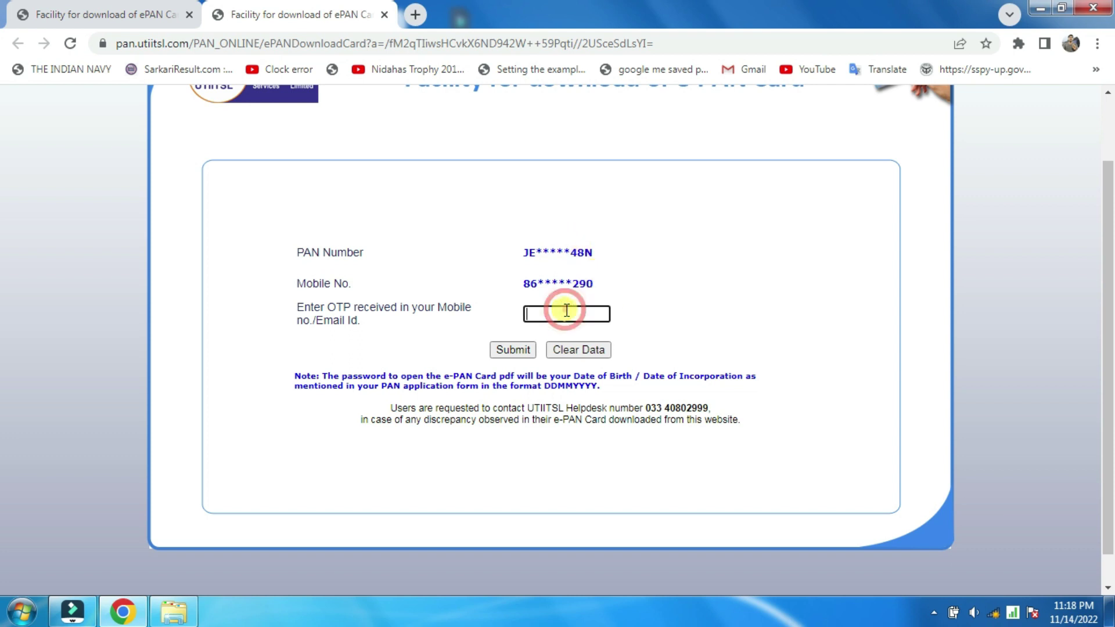
pyautogui.click(513, 351)
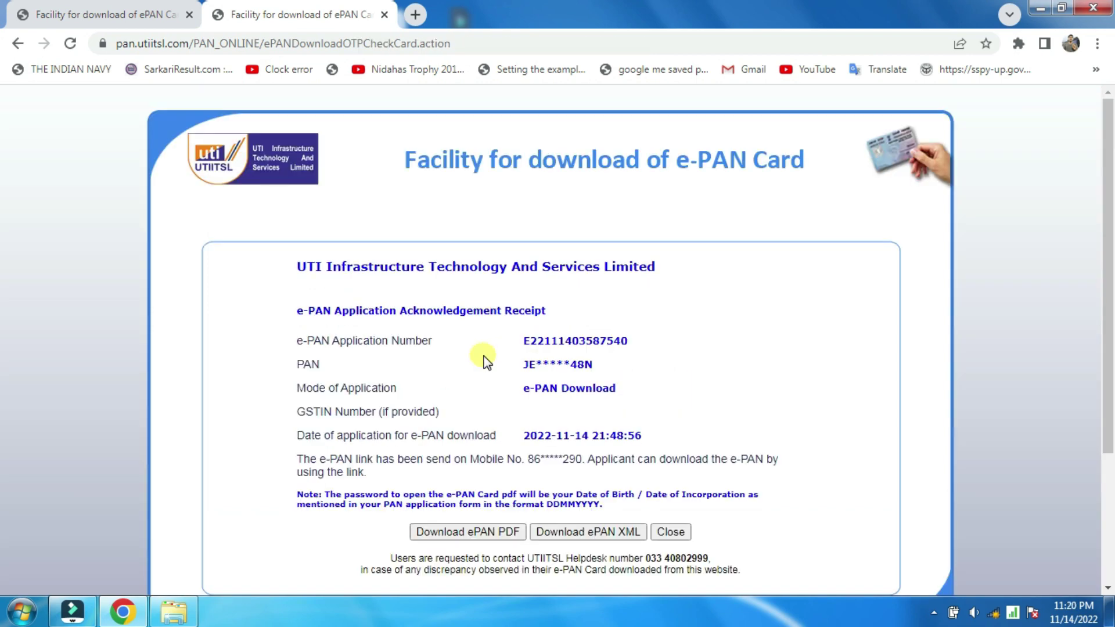
pyautogui.scroll(-3, 486, 360)
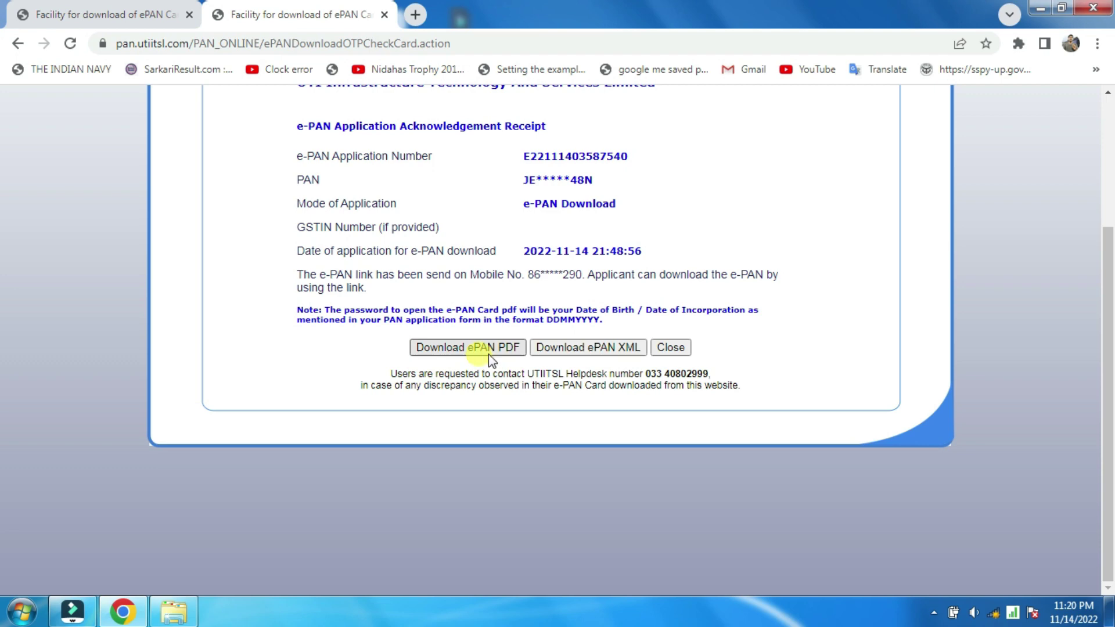